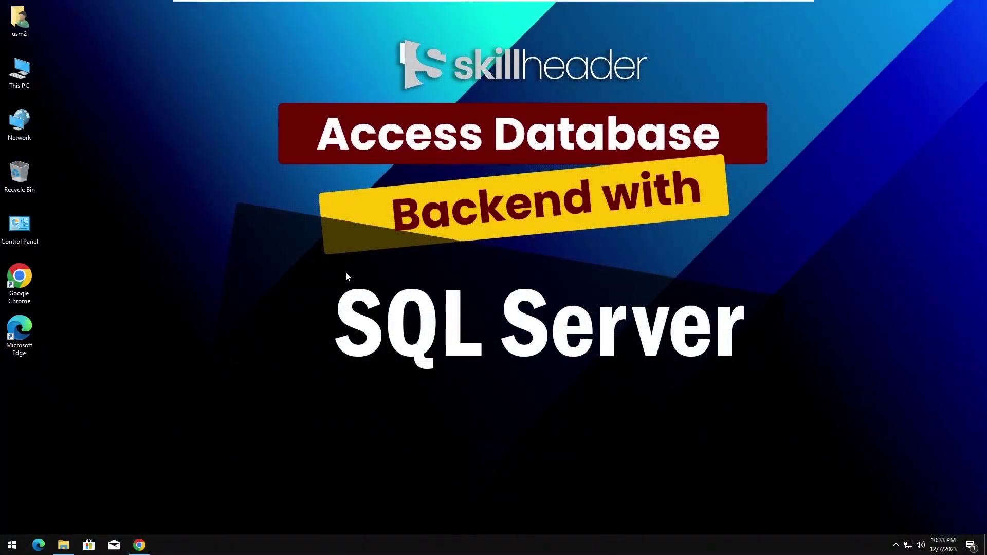
Step: Locate the Express 64BIT and MgmtStudio 64BIT installers on the SQL Server 2014 Express download page
{"action": "left_click", "coordinate": [139, 545]}
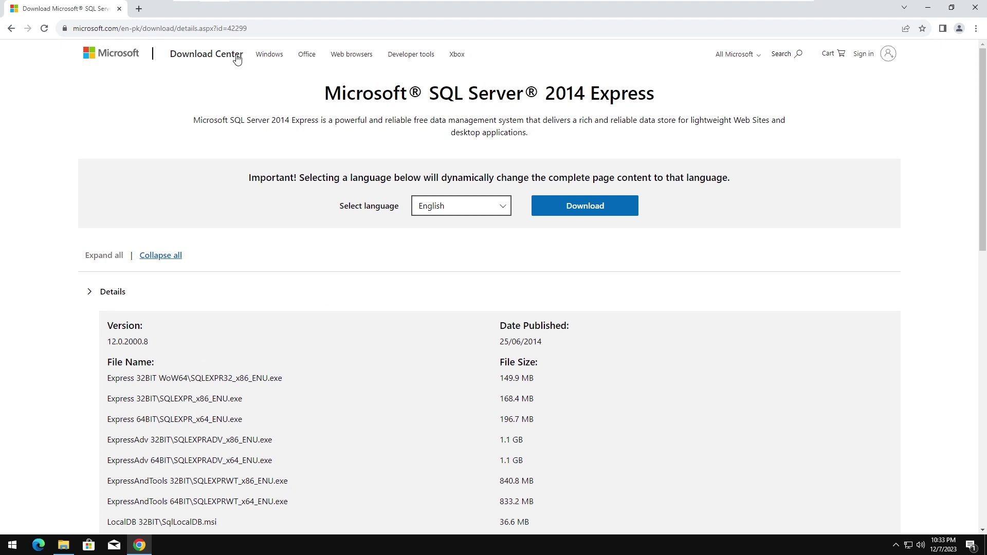
{"action": "left_click", "coordinate": [242, 29]}
{"action": "key", "text": "End"}
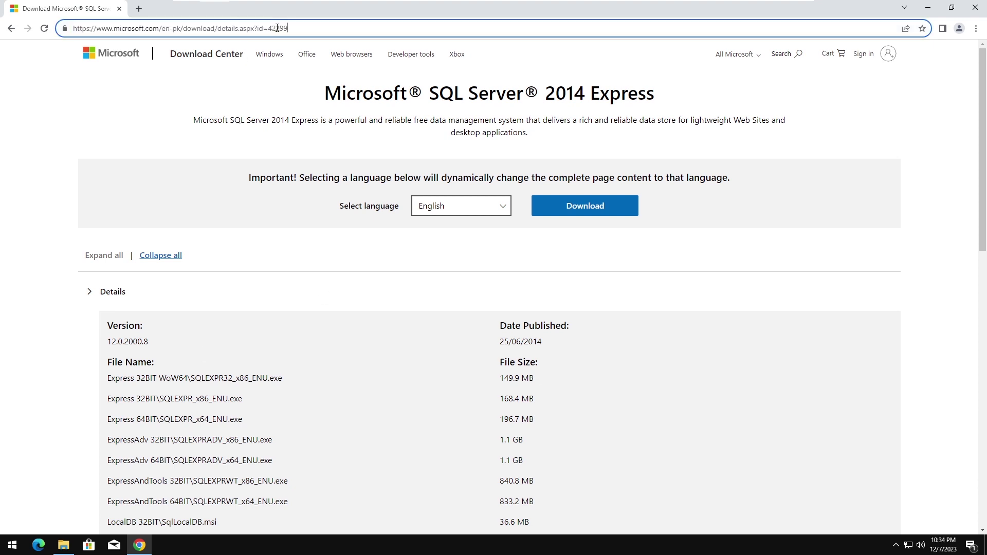
{"action": "left_click", "coordinate": [380, 249]}
{"action": "scroll", "coordinate": [487, 316], "scroll_direction": "down", "scroll_amount": 3}
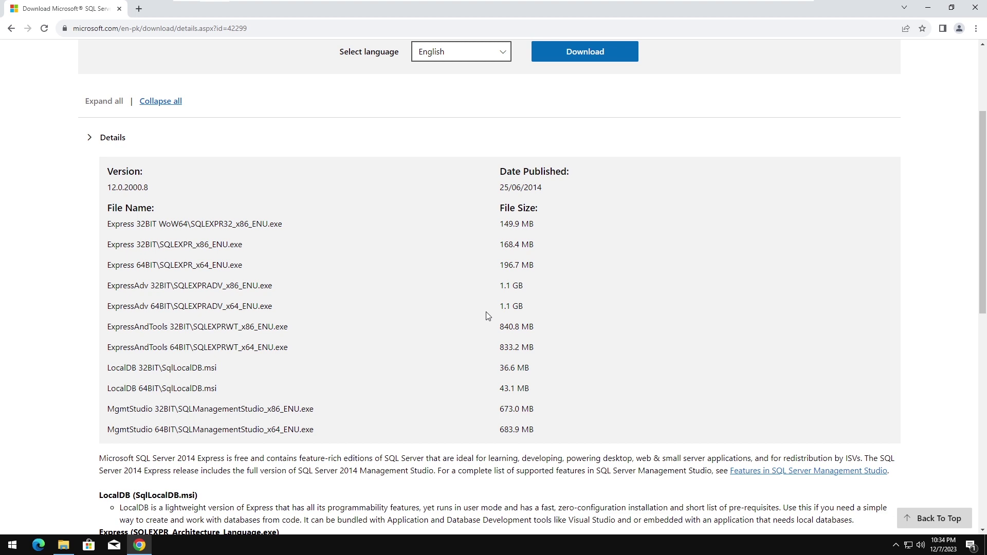
{"action": "left_click_drag", "start_coordinate": [113, 264], "coordinate": [256, 267]}
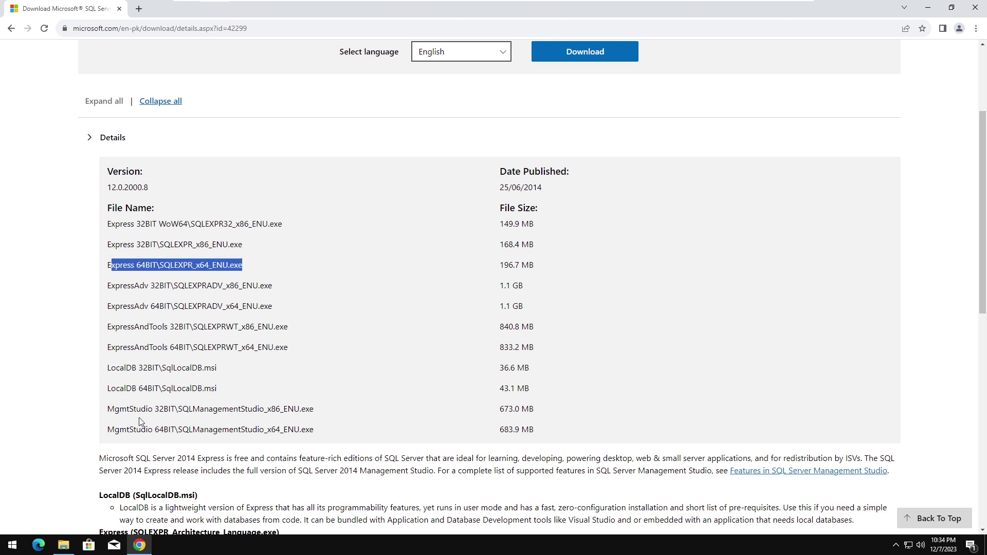
{"action": "left_click_drag", "start_coordinate": [115, 431], "coordinate": [315, 431]}
Step: Download the Express 64BIT and MgmtStudio 64BIT installers and check their download progress
{"action": "left_click", "coordinate": [564, 61]}
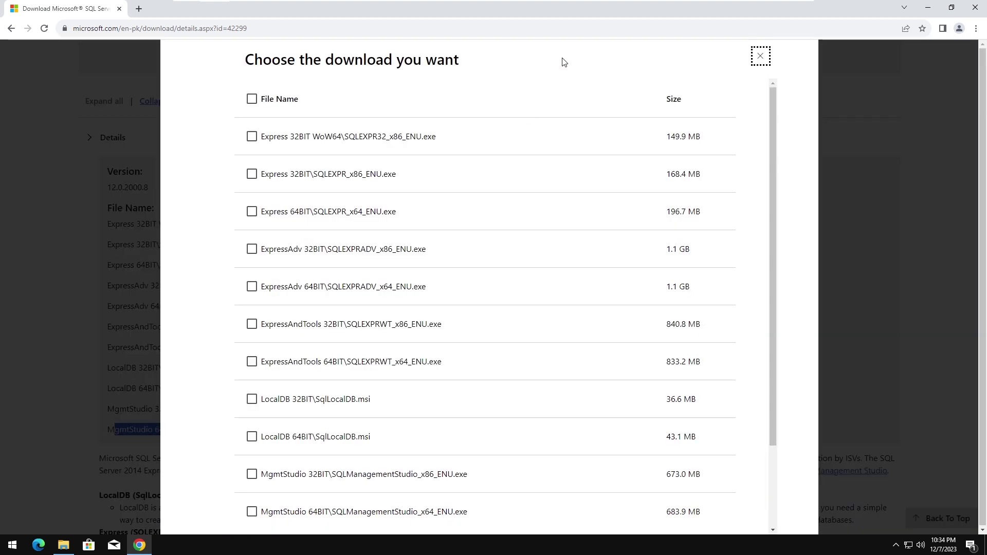
{"action": "left_click", "coordinate": [252, 215]}
{"action": "scroll", "coordinate": [303, 218], "scroll_direction": "down", "scroll_amount": 3}
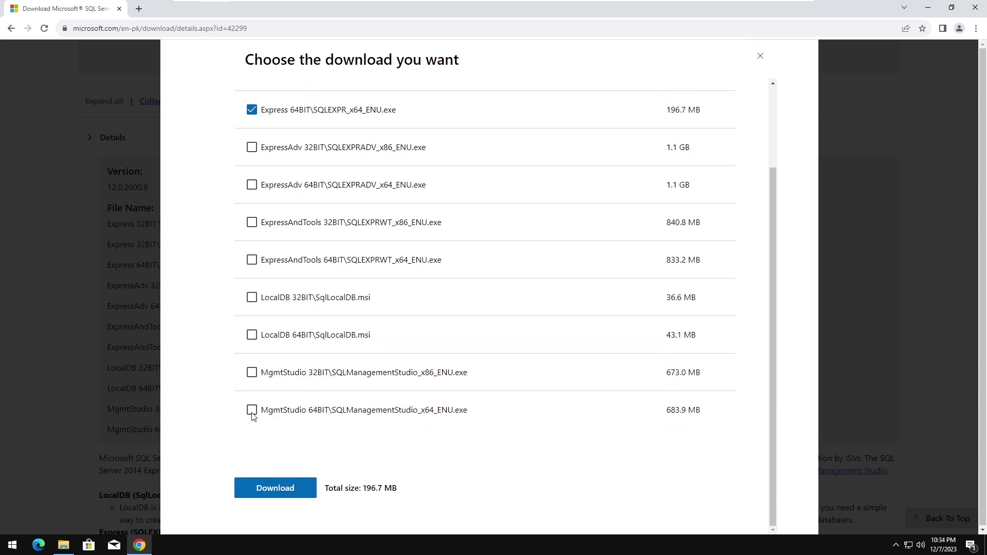
{"action": "left_click", "coordinate": [252, 411]}
{"action": "left_click", "coordinate": [289, 491]}
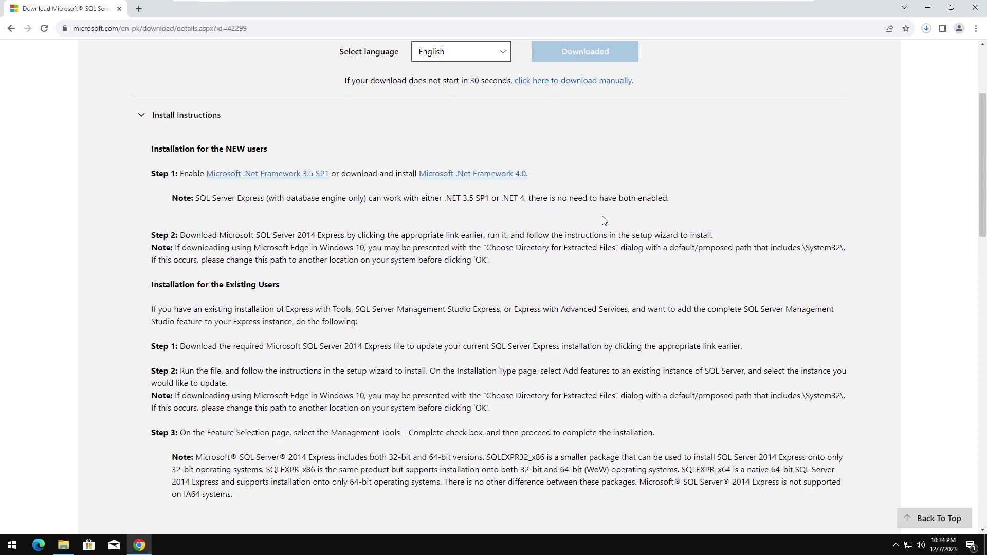
{"action": "left_click", "coordinate": [928, 29]}
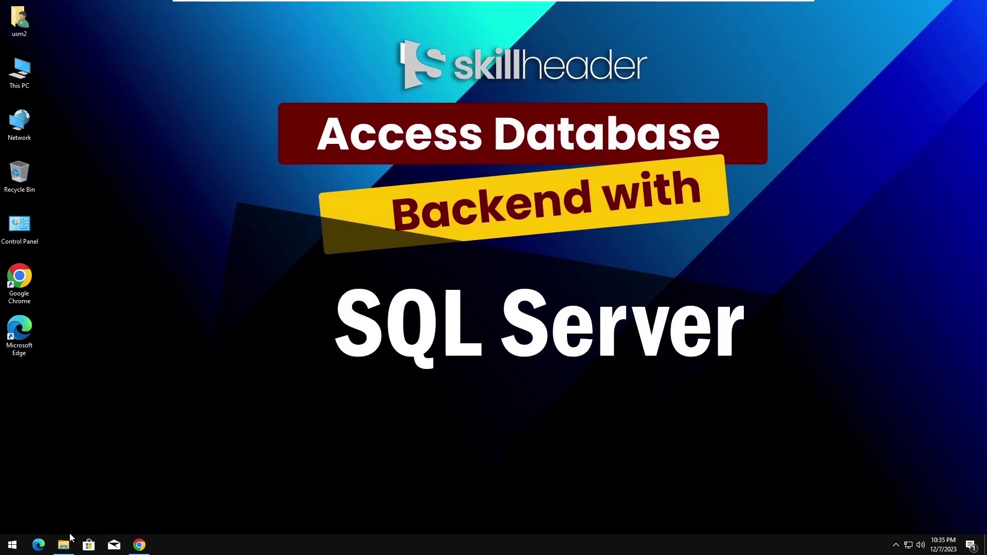
Step: Run SQLEXPR_x64_ENU from the C:\SQL folder and extract it to the default folder
{"action": "left_click", "coordinate": [63, 545]}
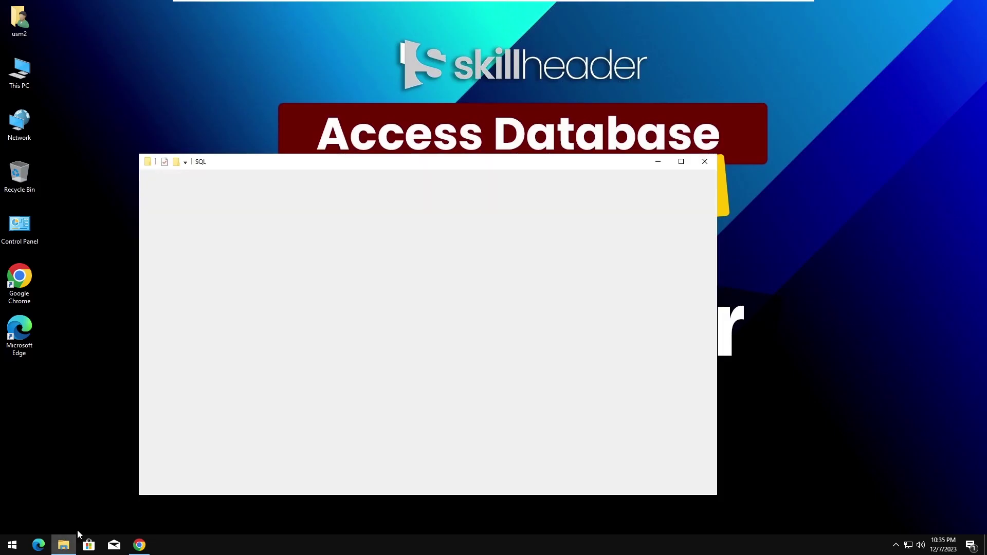
{"action": "left_click", "coordinate": [276, 226]}
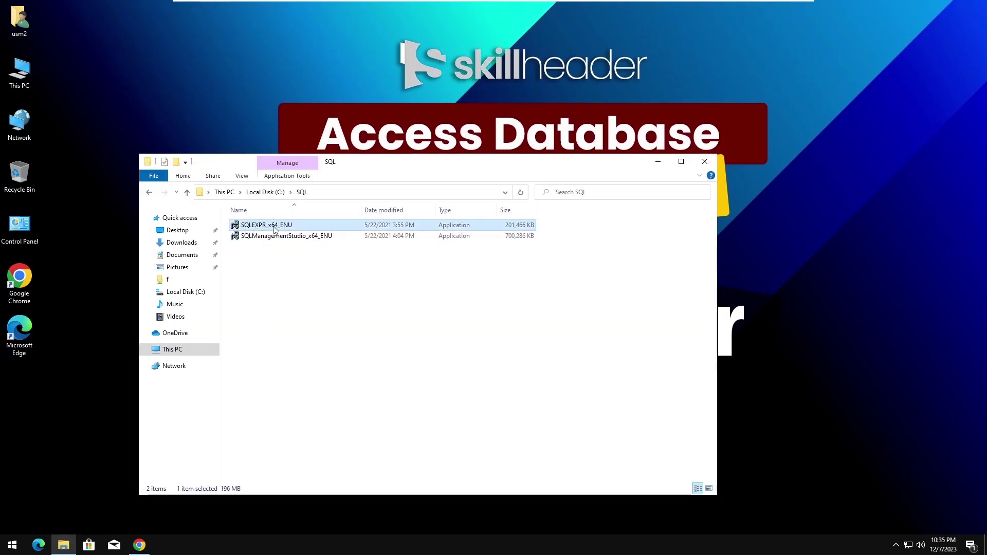
{"action": "double_click", "coordinate": [282, 230]}
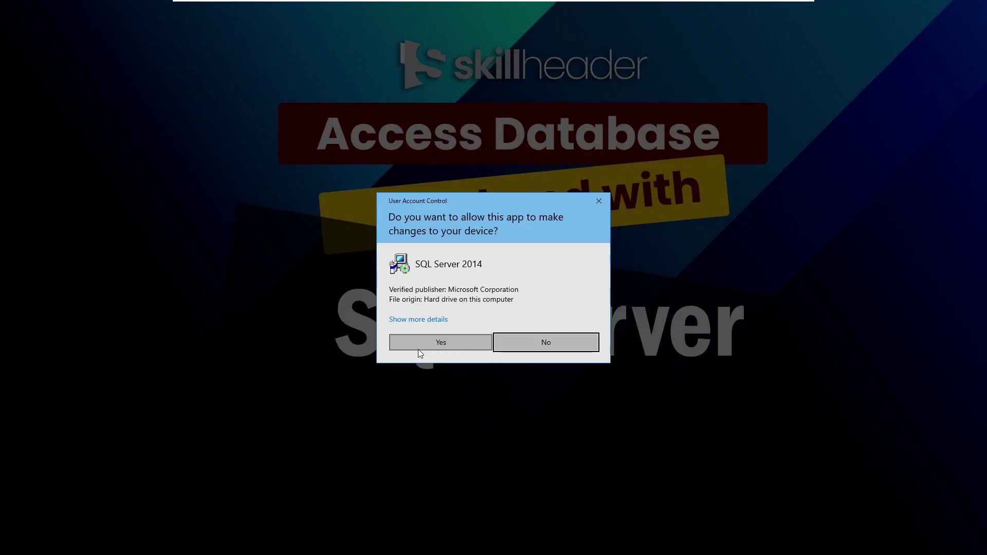
{"action": "left_click", "coordinate": [419, 343]}
{"action": "left_click", "coordinate": [451, 291]}
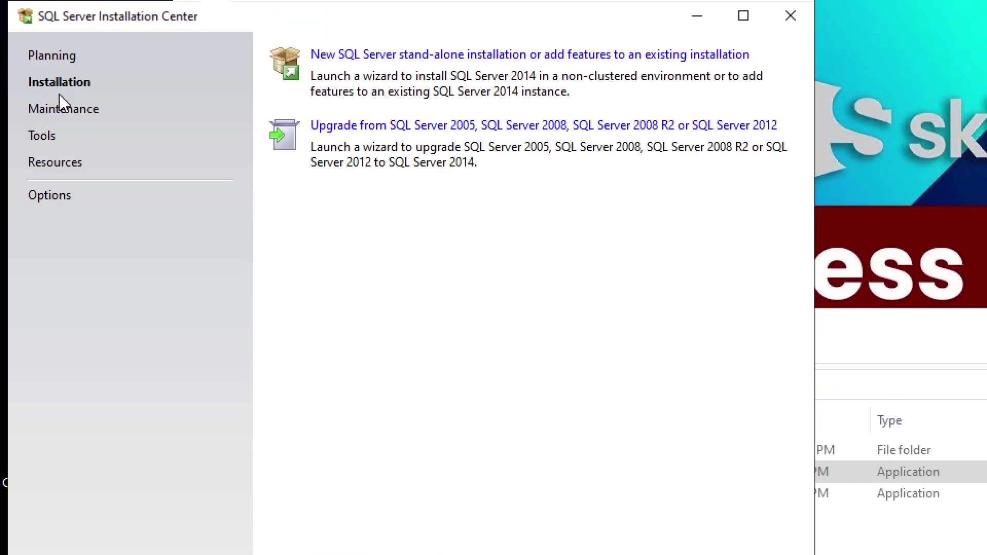
Step: Start a new stand-alone installation, accept the license terms, and pass the update and rule checks
{"action": "left_click", "coordinate": [527, 54]}
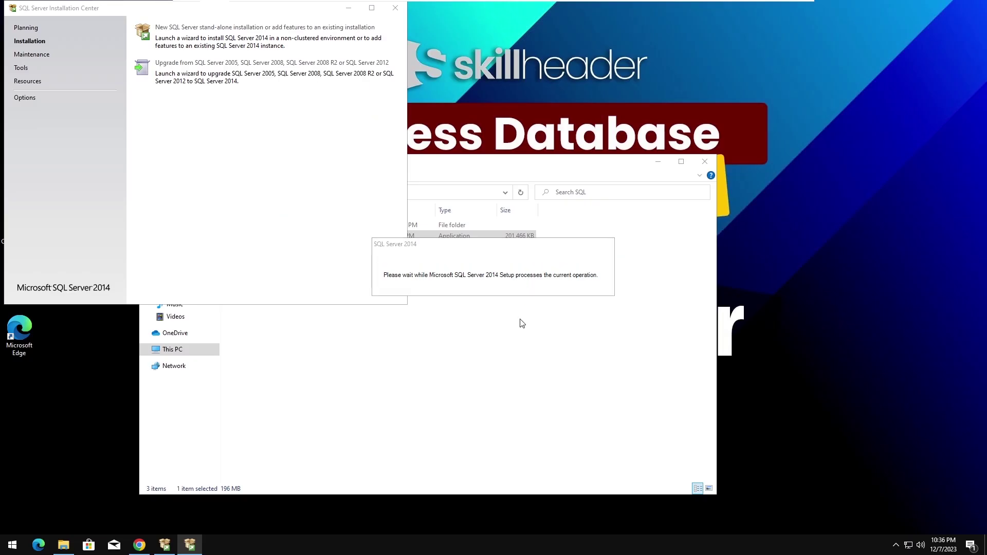
{"action": "left_click", "coordinate": [404, 320]}
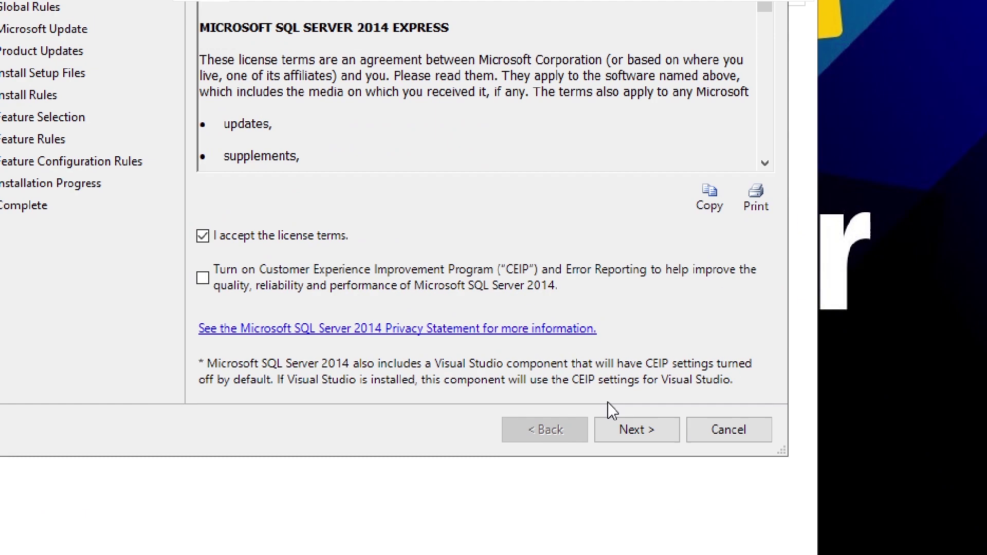
{"action": "left_click", "coordinate": [630, 419]}
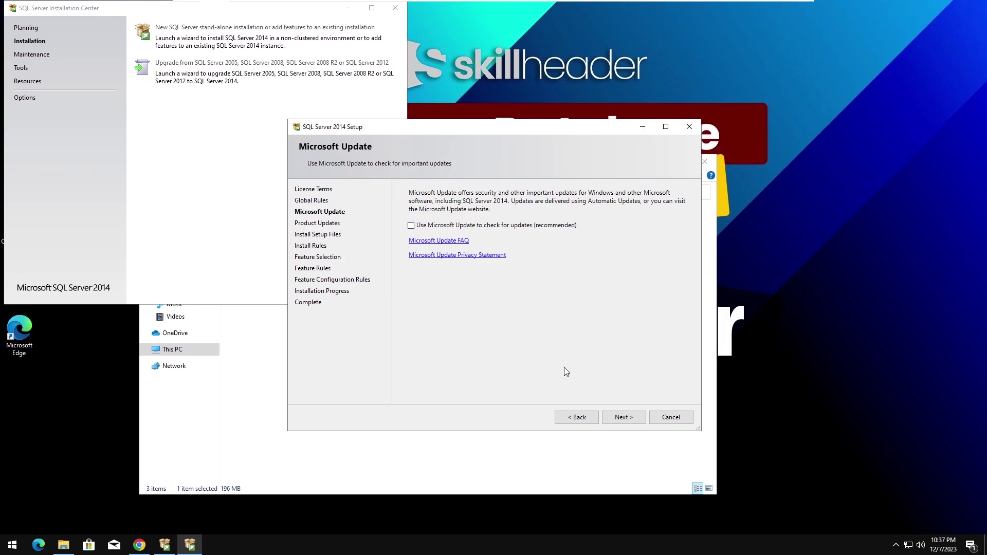
{"action": "key", "text": "Return"}
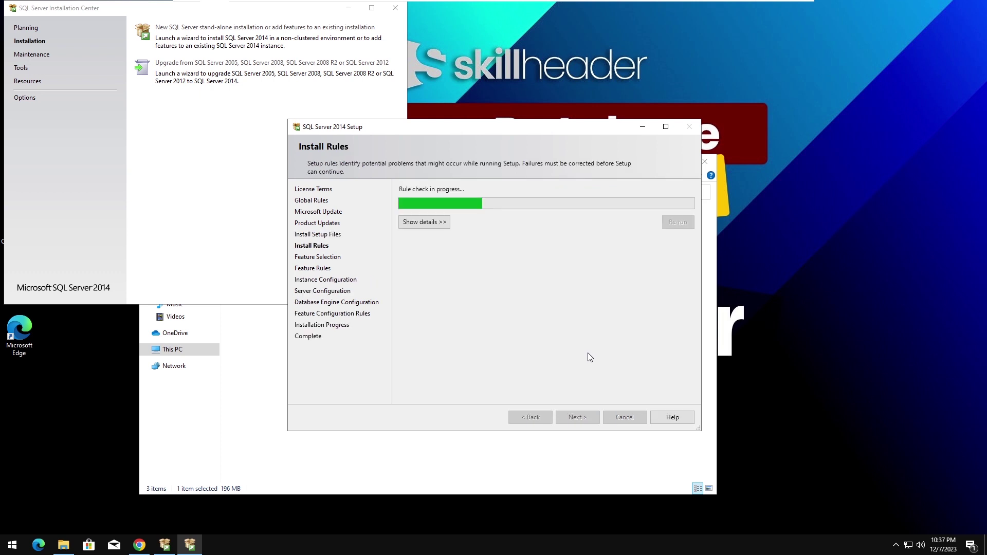
{"action": "key", "text": "Return"}
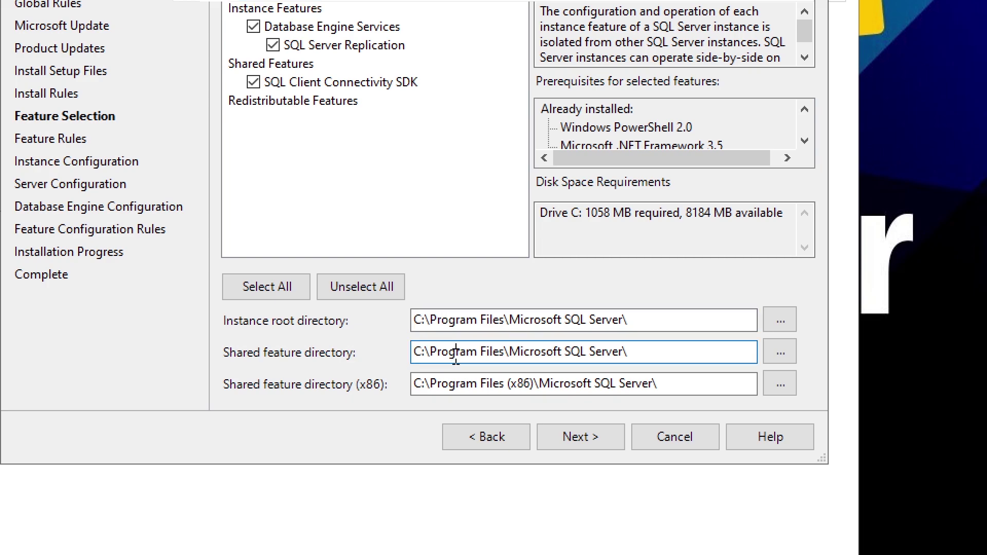
Step: Keep all features, the SQLExpress named instance, and the default service accounts
{"action": "left_click", "coordinate": [580, 420]}
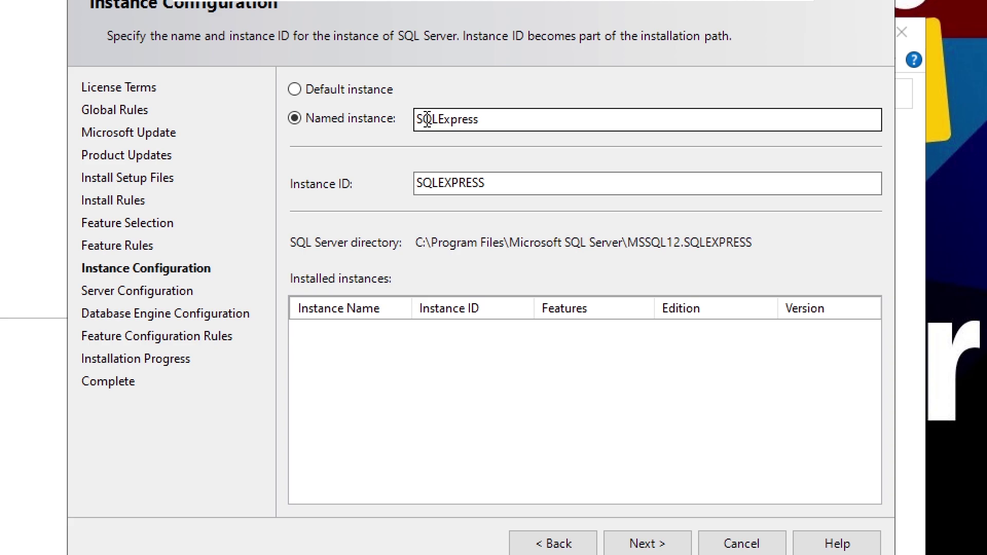
{"action": "double_click", "coordinate": [463, 206]}
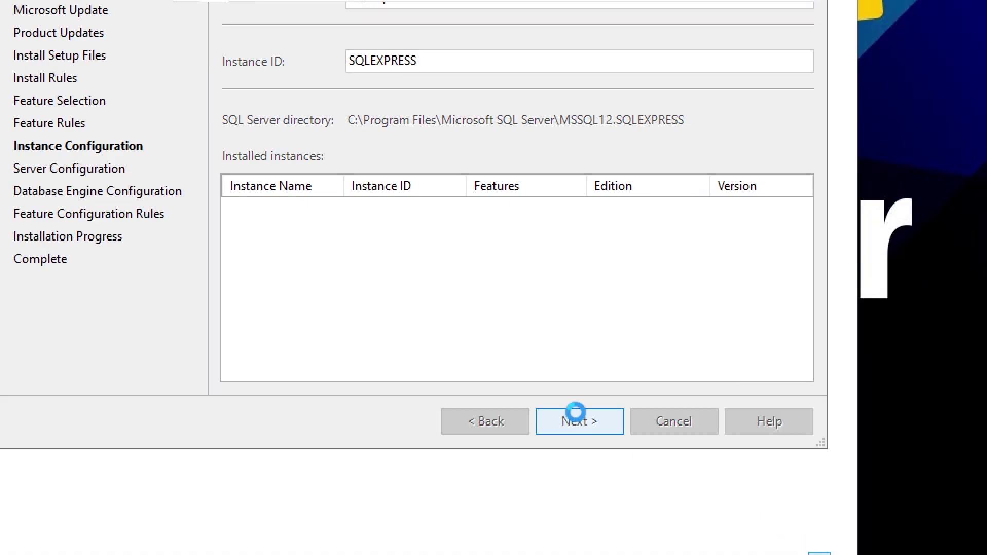
{"action": "left_click", "coordinate": [648, 544]}
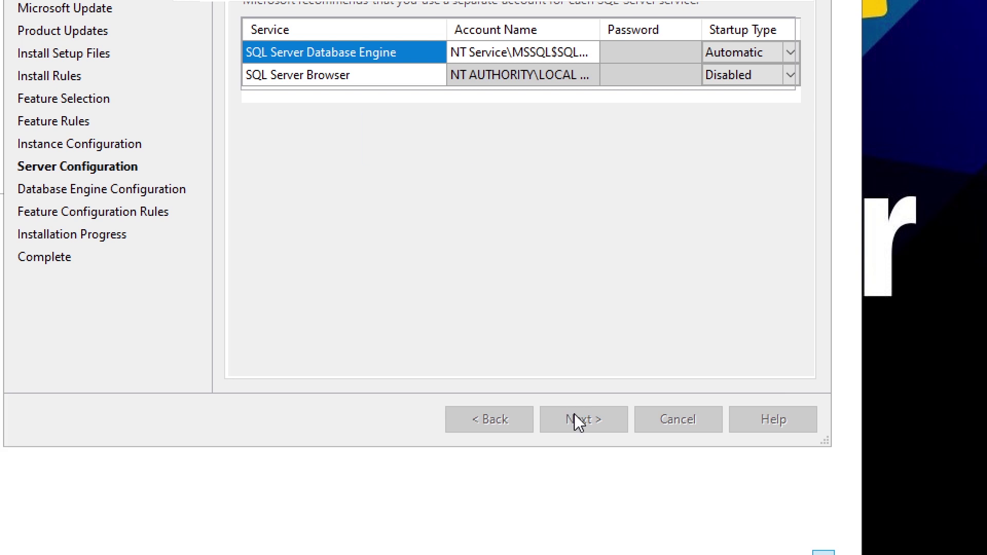
{"action": "left_click", "coordinate": [579, 422]}
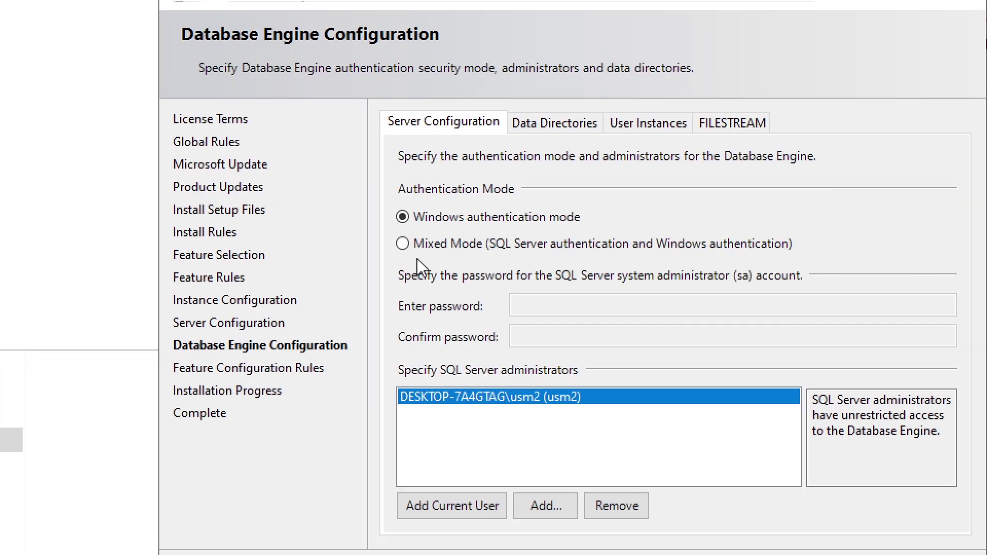
Step: Choose Mixed Mode authentication, then enter and confirm the sa password
{"action": "left_click", "coordinate": [403, 244]}
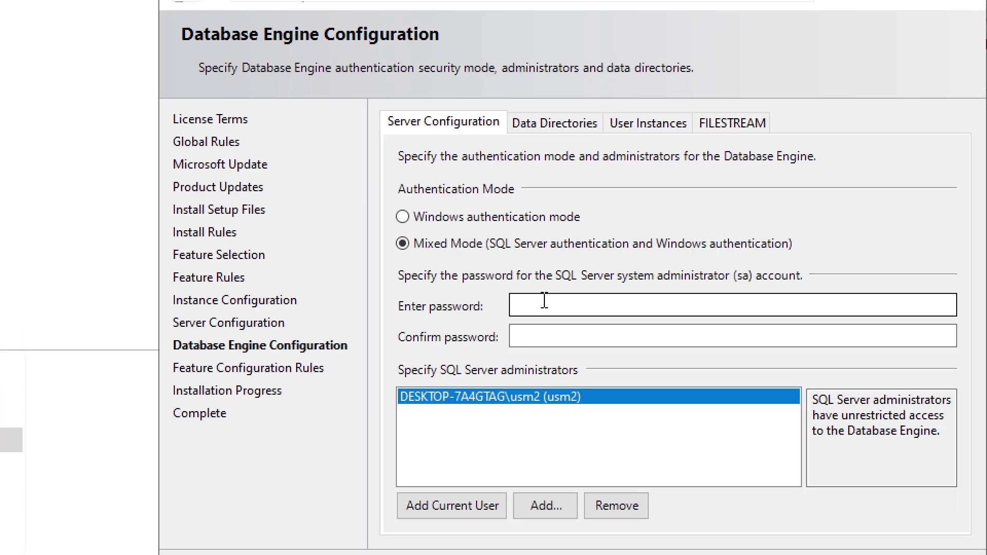
{"action": "left_click", "coordinate": [568, 304]}
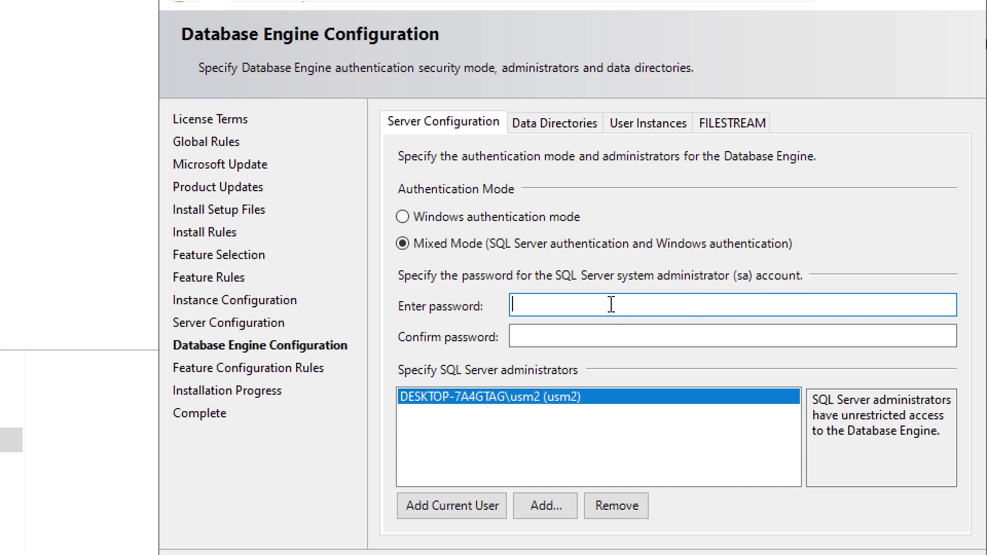
{"action": "type", "text": "••••••"}
{"action": "key", "text": "Tab"}
{"action": "type", "text": "••"}
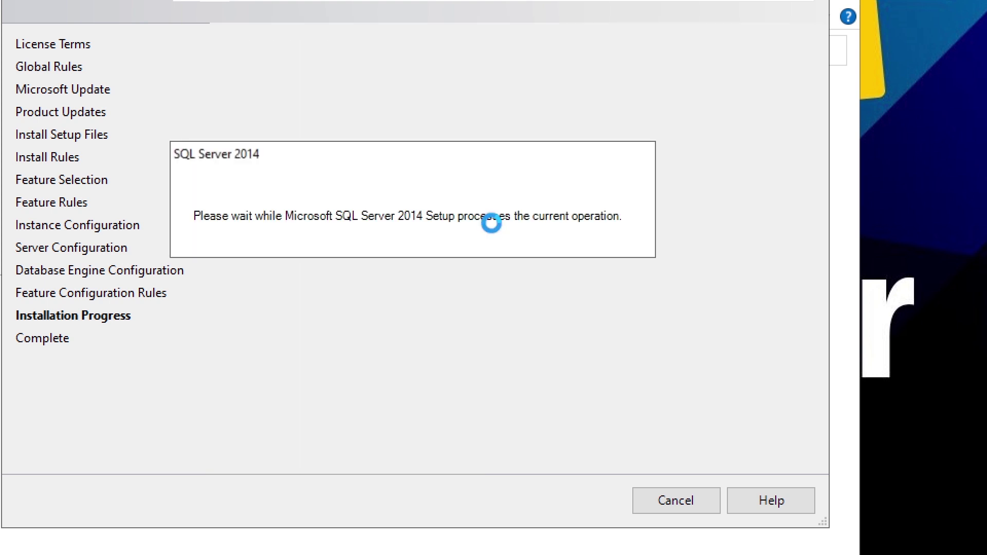
Step: Close the finished Express setup wizard and the SQL Server Installation Center
{"action": "left_click", "coordinate": [677, 500]}
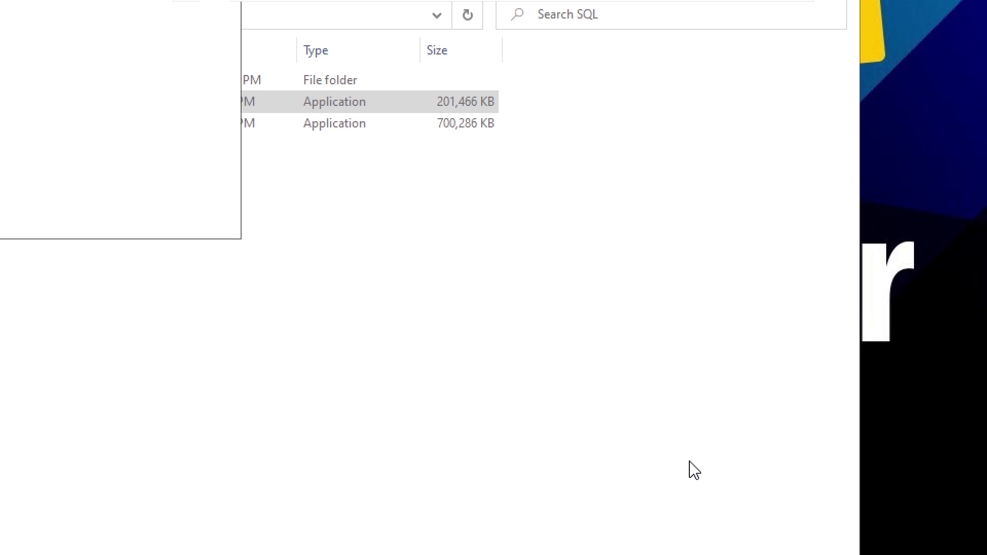
{"action": "left_click", "coordinate": [621, 404]}
{"action": "left_click_drag", "start_coordinate": [459, 161], "coordinate": [508, 163]}
{"action": "left_click", "coordinate": [309, 8]}
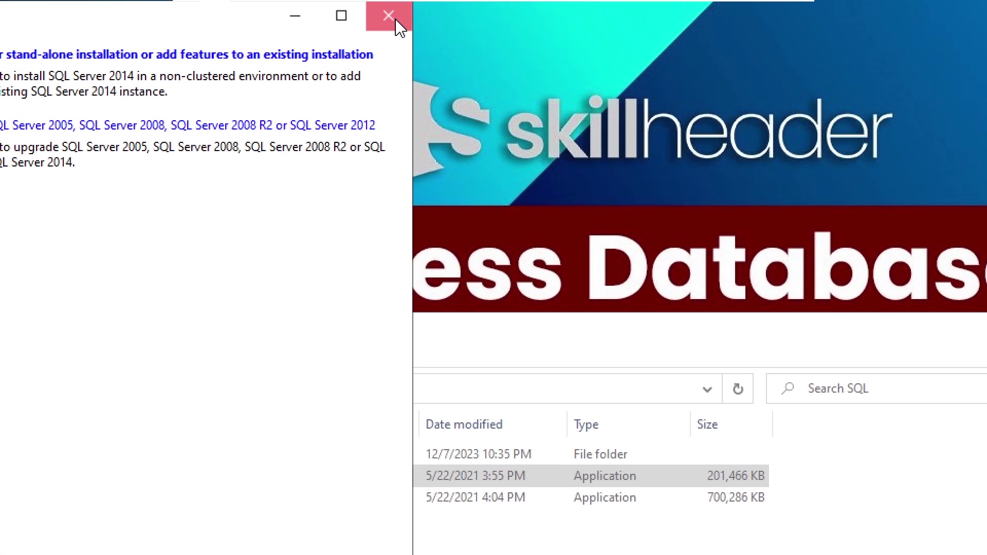
{"action": "left_click", "coordinate": [395, 8]}
Step: Install Management Studio from SQLManagementStudio_x64_ENU as a new stand-alone installation
{"action": "double_click", "coordinate": [301, 254]}
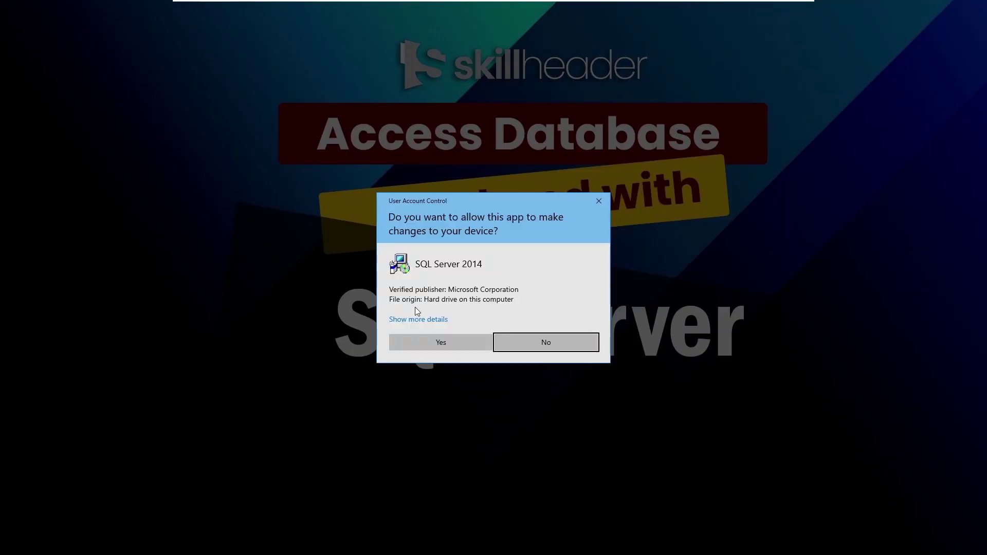
{"action": "left_click", "coordinate": [441, 342]}
{"action": "left_click", "coordinate": [453, 293]}
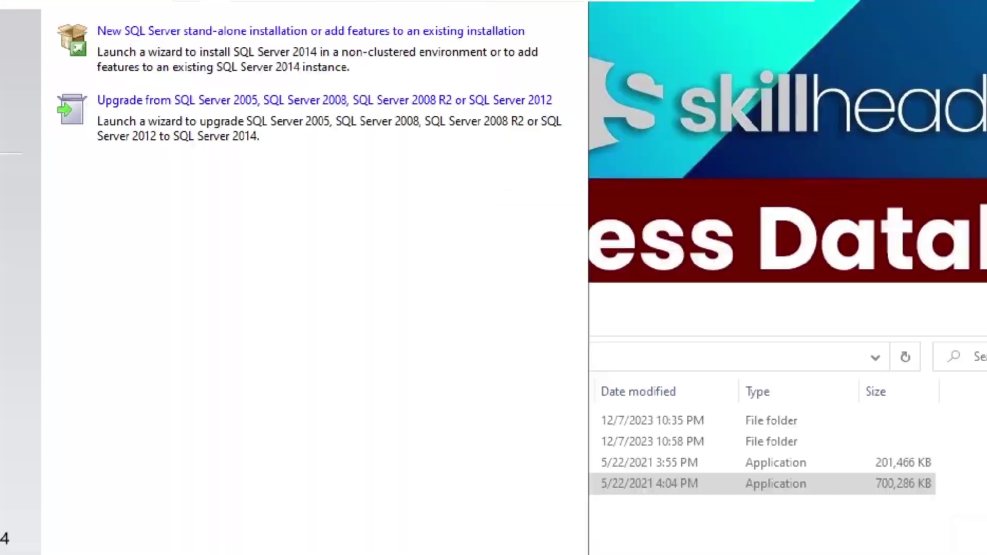
{"action": "left_click", "coordinate": [172, 33]}
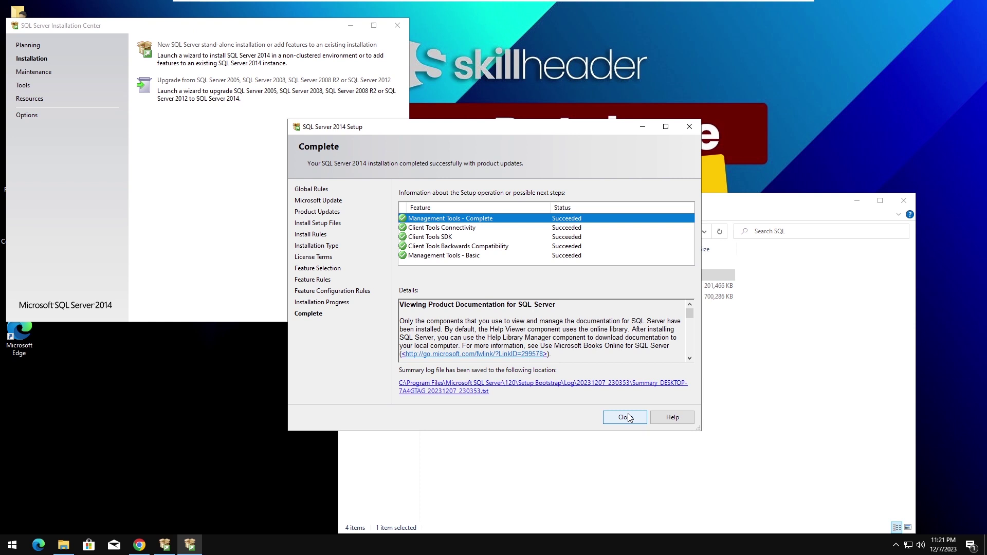
{"action": "left_click", "coordinate": [625, 418]}
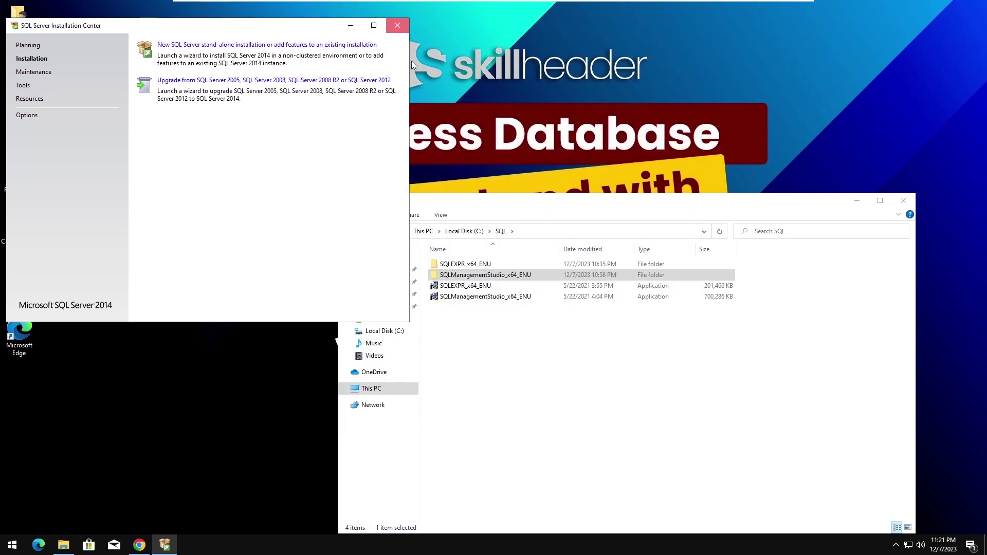
Step: Close leftover setup windows and pin SQL Server 2014 Management Studio to Start
{"action": "left_click", "coordinate": [398, 25]}
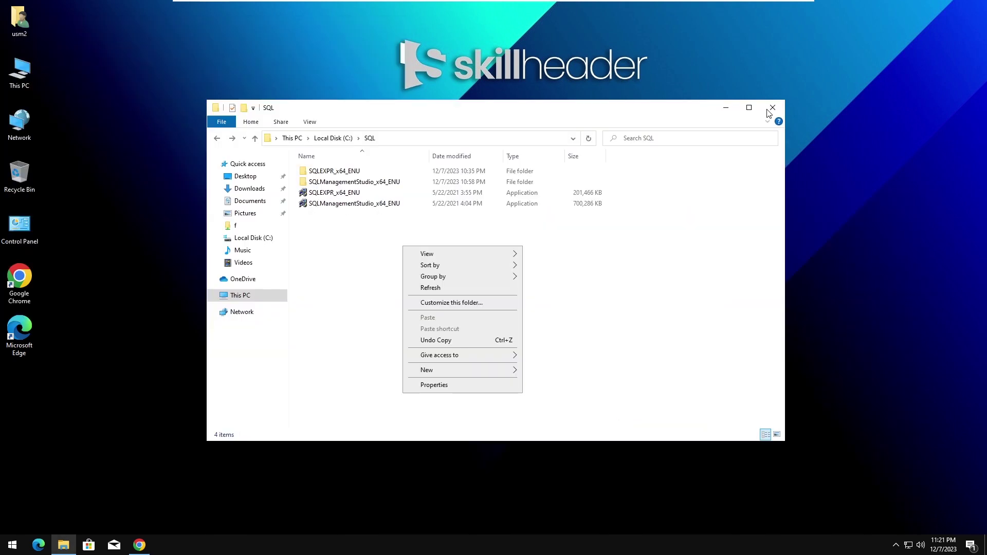
{"action": "left_click", "coordinate": [770, 109]}
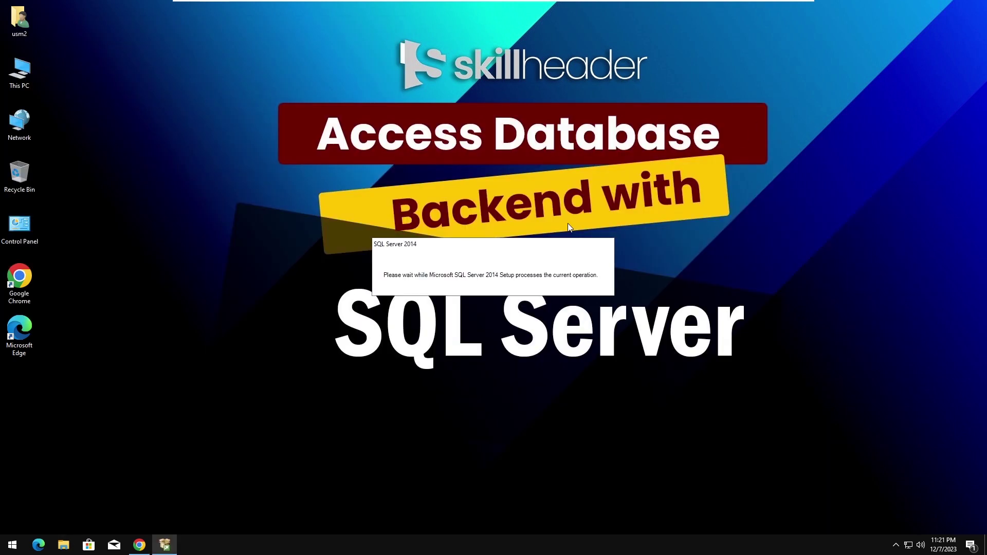
{"action": "left_click", "coordinate": [11, 546]}
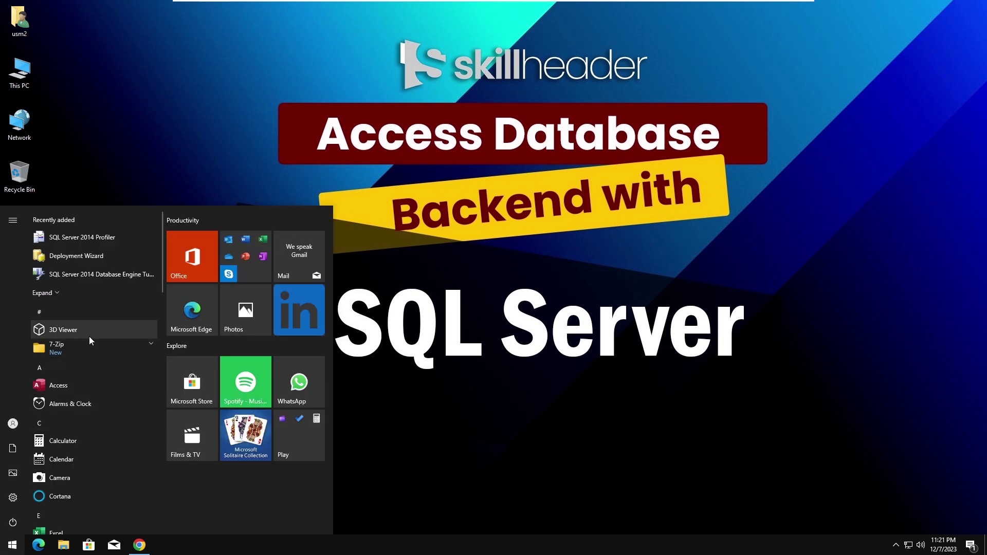
{"action": "scroll", "coordinate": [91, 316], "scroll_direction": "down", "scroll_amount": 1}
{"action": "scroll", "coordinate": [89, 370], "scroll_direction": "down", "scroll_amount": 8}
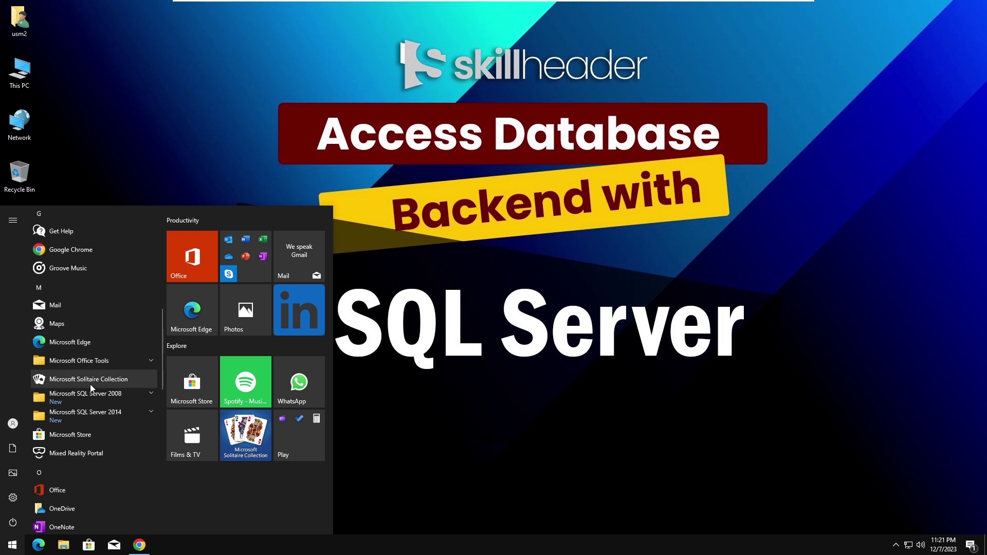
{"action": "left_click", "coordinate": [105, 414]}
{"action": "scroll", "coordinate": [107, 412], "scroll_direction": "down", "scroll_amount": 3}
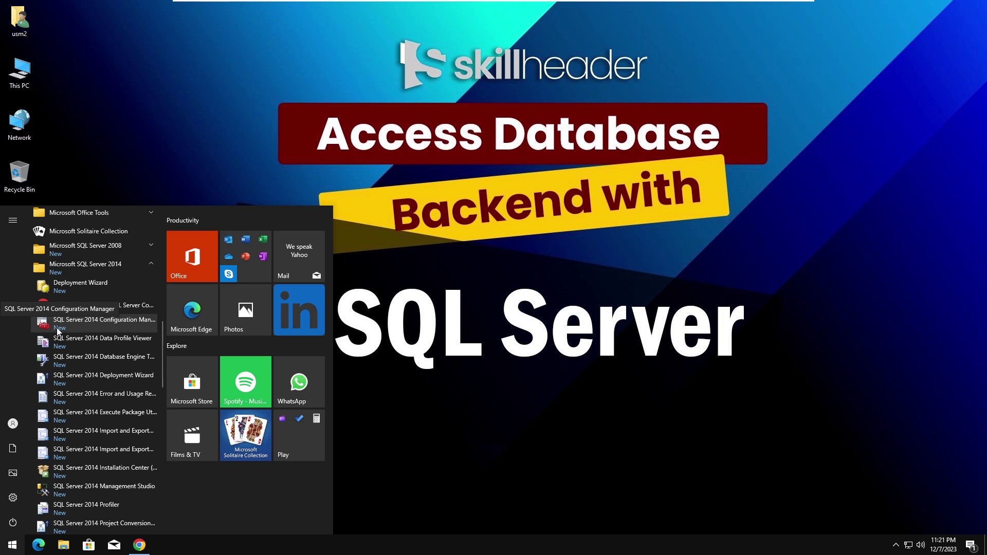
{"action": "scroll", "coordinate": [90, 475], "scroll_direction": "down", "scroll_amount": 2}
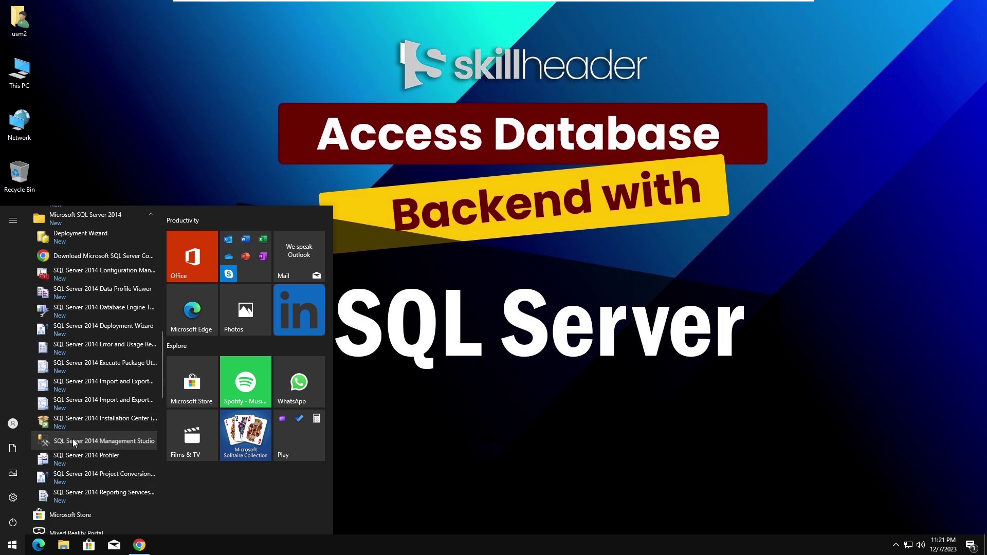
{"action": "right_click", "coordinate": [73, 439]}
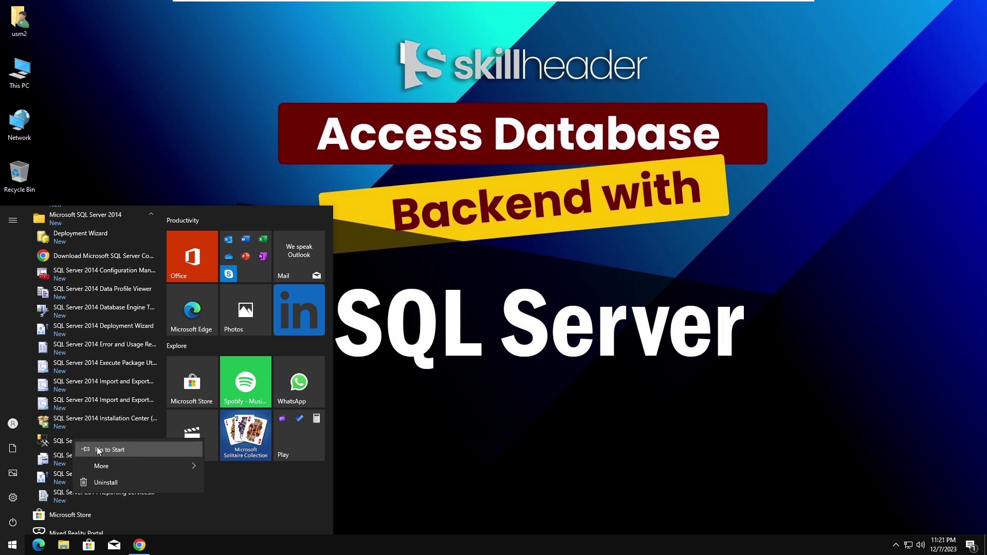
{"action": "left_click", "coordinate": [95, 449]}
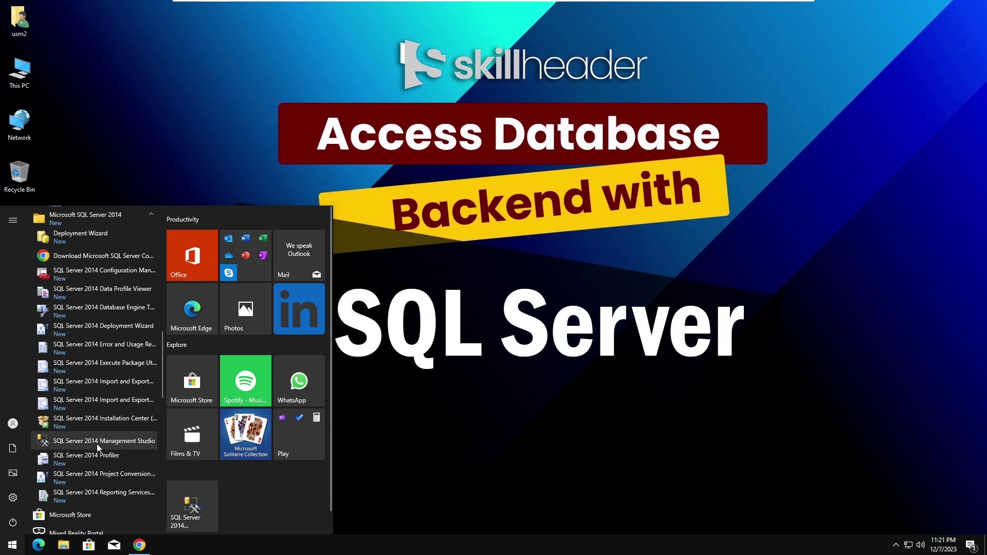
Step: Launch Management Studio and connect to SQLEXPRESS as sa with SQL Server Authentication, remembering the password
{"action": "left_click", "coordinate": [177, 496]}
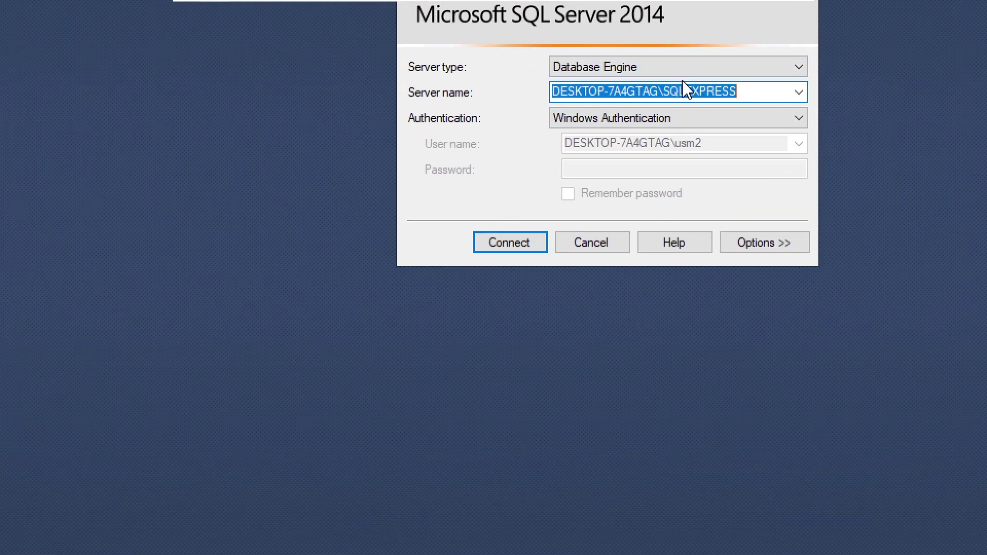
{"action": "left_click", "coordinate": [685, 119]}
{"action": "left_click", "coordinate": [619, 151]}
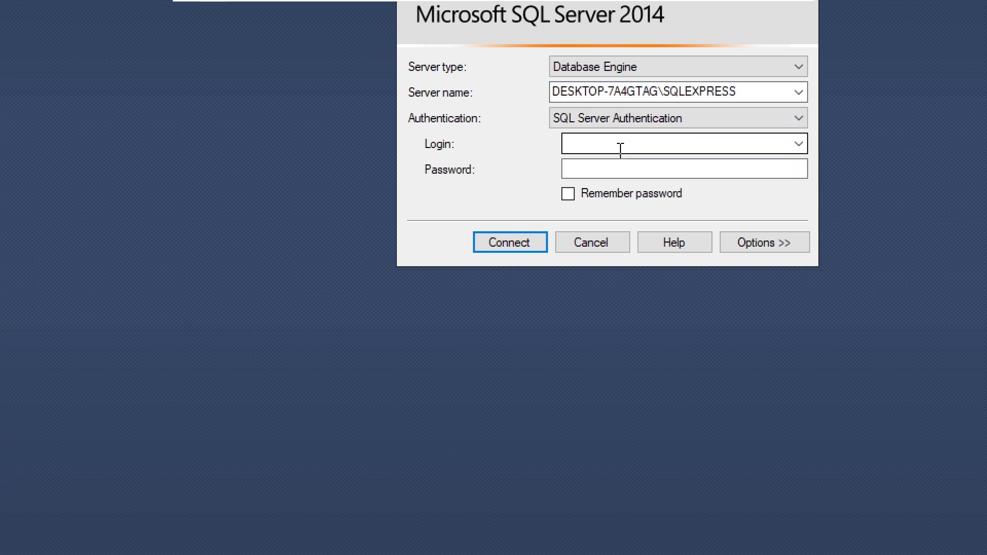
{"action": "left_click", "coordinate": [604, 149]}
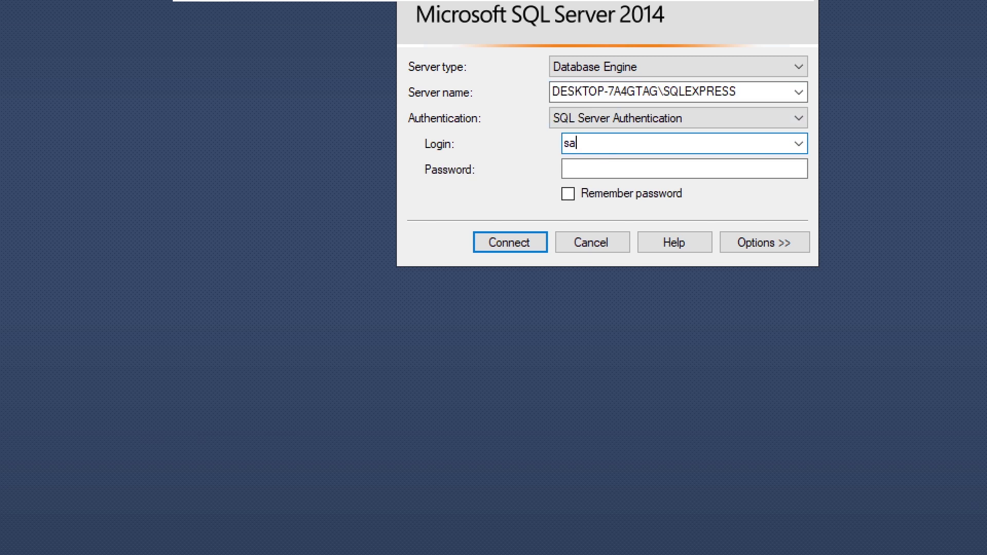
{"action": "left_click", "coordinate": [604, 166]}
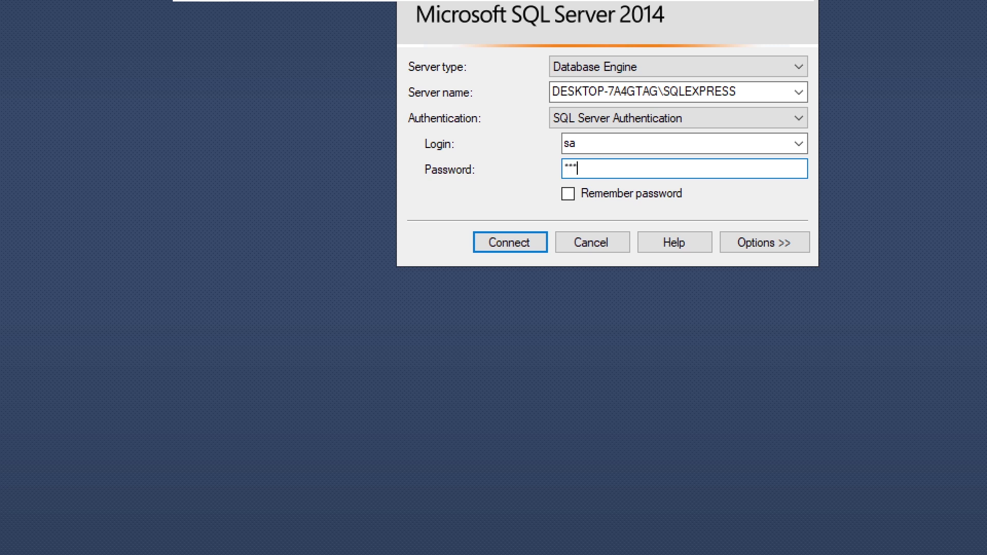
{"action": "left_click", "coordinate": [613, 196]}
{"action": "left_click", "coordinate": [517, 243]}
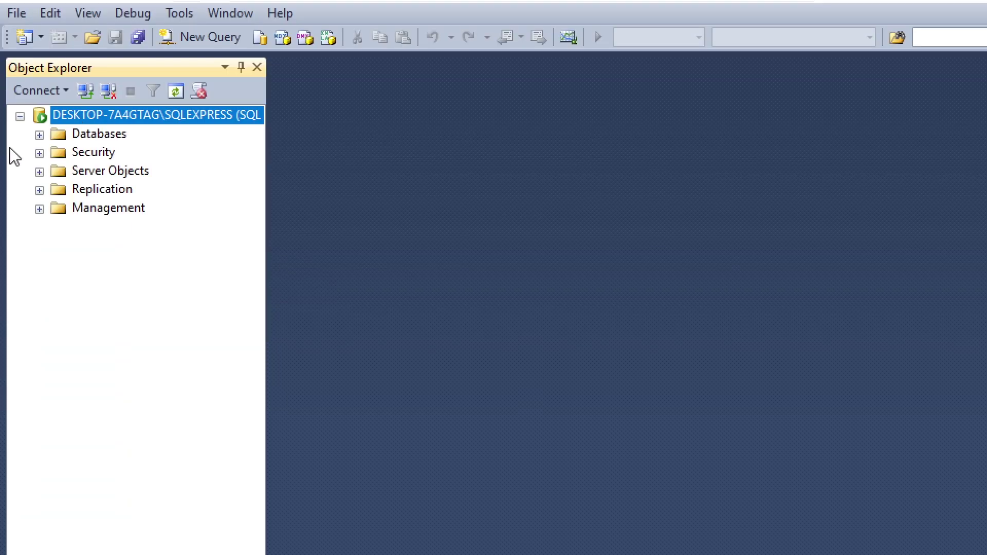
Step: Create a new database named myDB under the Databases folder
{"action": "left_click", "coordinate": [40, 135]}
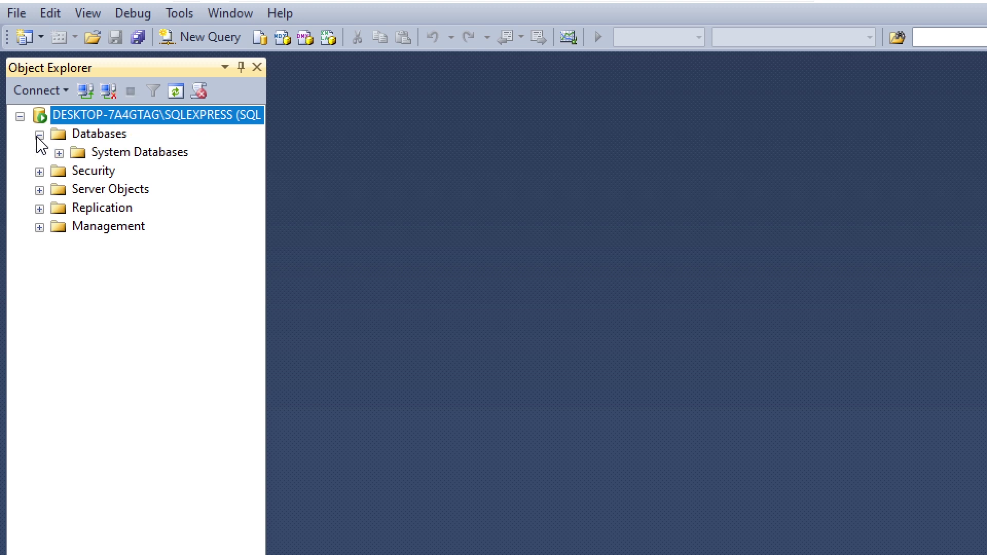
{"action": "left_click", "coordinate": [59, 153]}
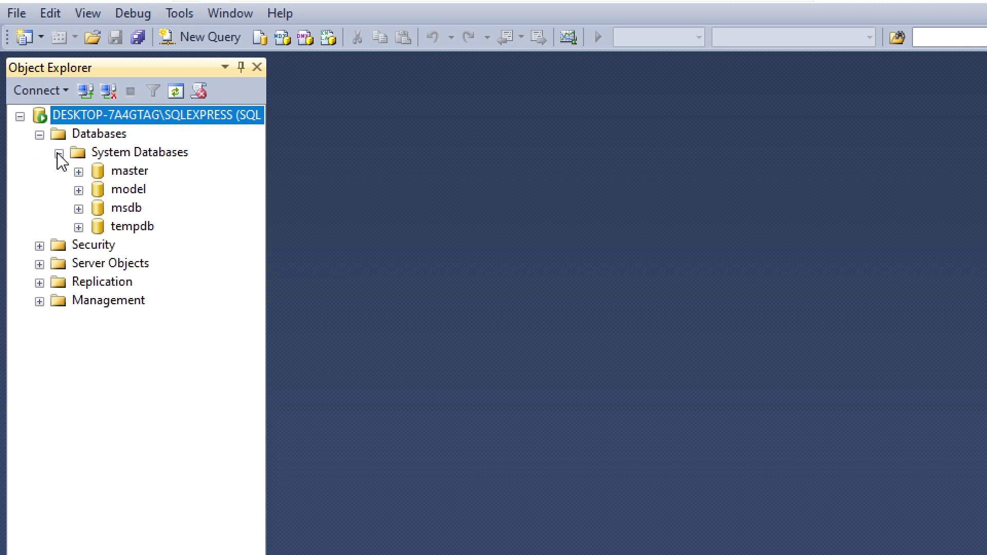
{"action": "right_click", "coordinate": [85, 135]}
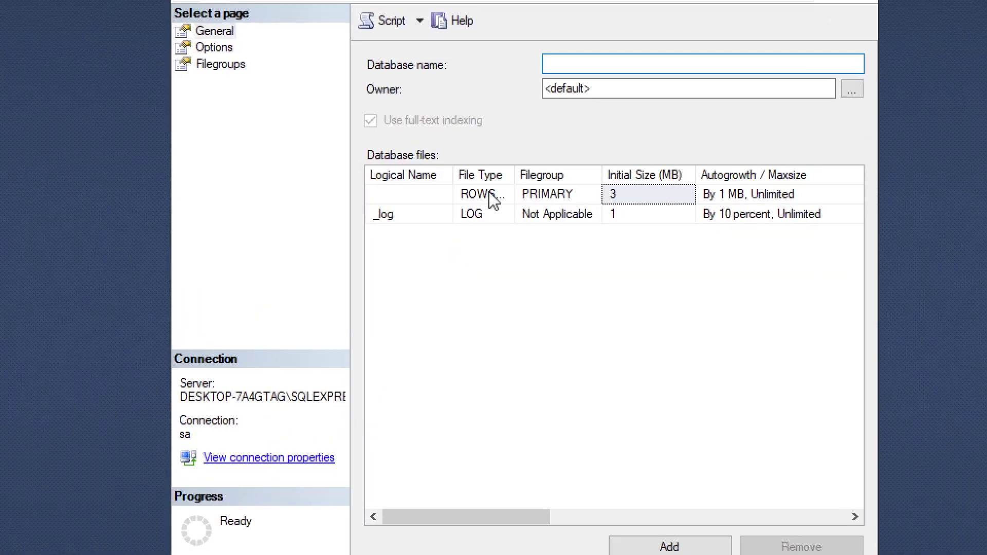
{"action": "type", "text": "my"}
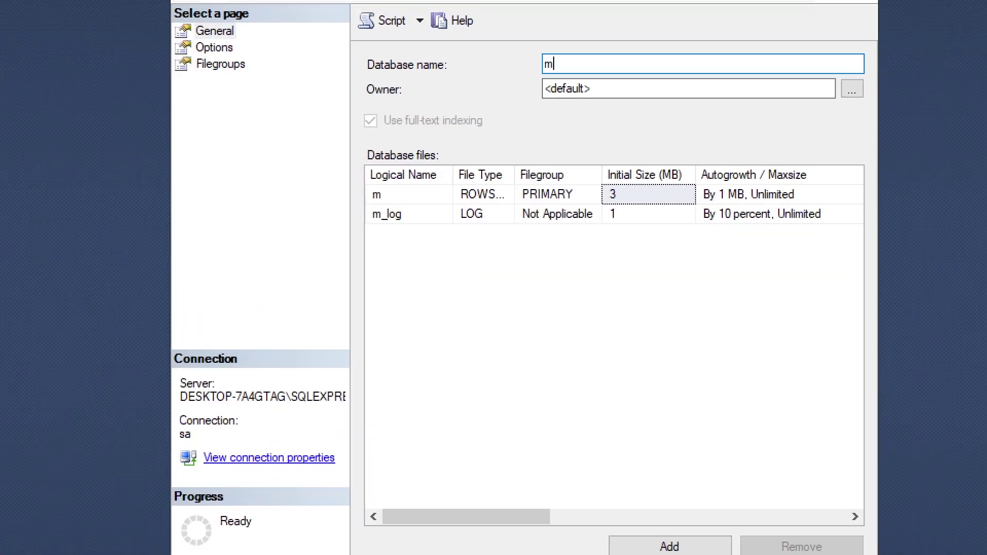
{"action": "type", "text": "DB"}
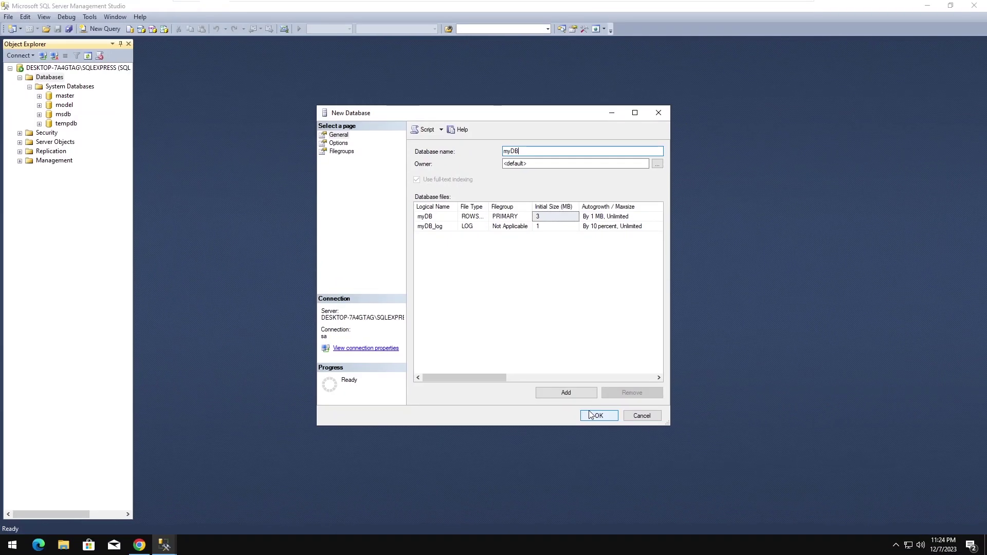
{"action": "left_click", "coordinate": [598, 416]}
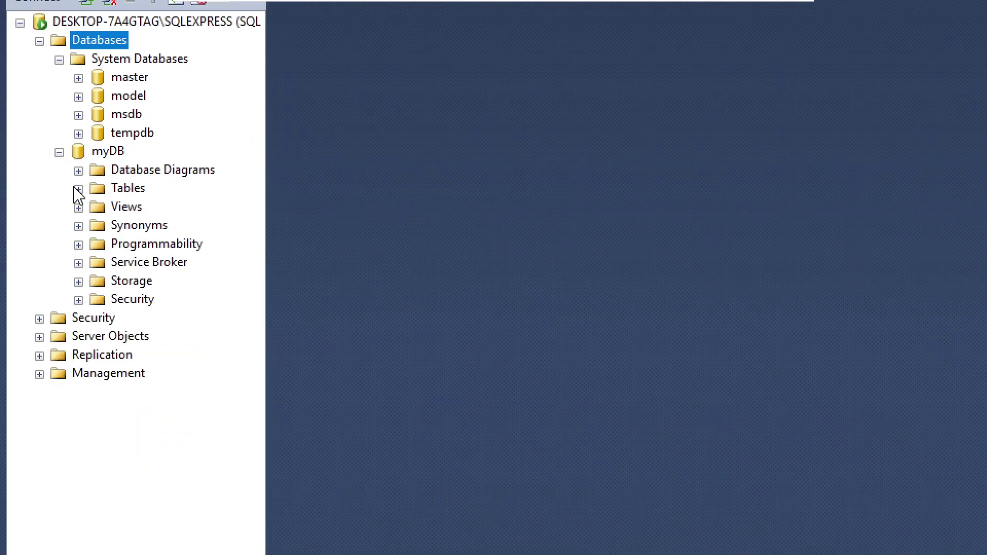
Step: Start a new table in myDB's Tables folder
{"action": "left_click", "coordinate": [78, 190]}
{"action": "left_click", "coordinate": [98, 191]}
{"action": "right_click", "coordinate": [123, 189]}
{"action": "left_click", "coordinate": [149, 205]}
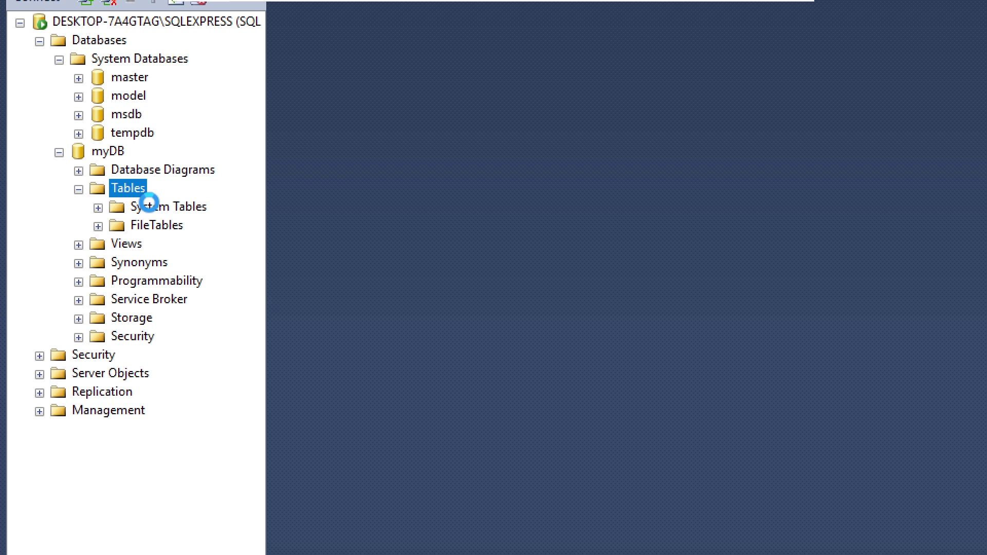
Step: Define columns myid int, myfirstname varchar(50) and mylastname varchar(100)
{"action": "type", "text": "myid"}
{"action": "key", "text": "Tab"}
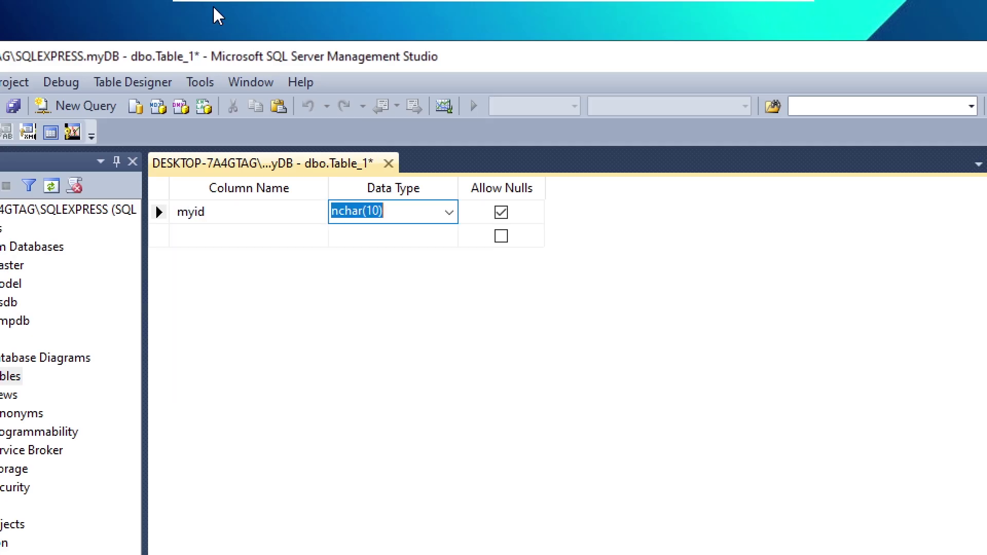
{"action": "type", "text": "int"}
{"action": "key", "text": "Tab"}
{"action": "key", "text": "Tab"}
{"action": "type", "text": "myfirstname"}
{"action": "key", "text": "Tab"}
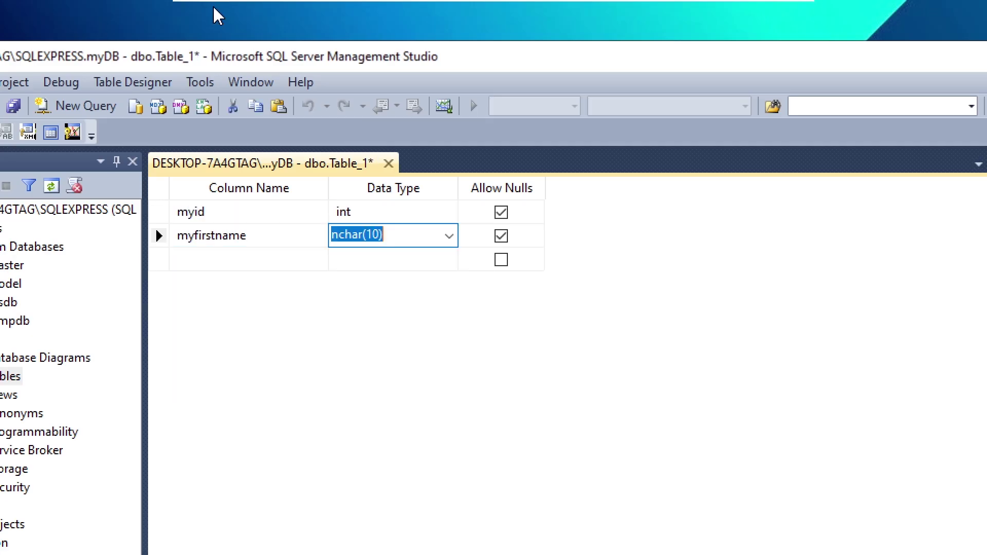
{"action": "type", "text": "varchar(50)"}
{"action": "key", "text": "Tab"}
{"action": "key", "text": "Tab"}
{"action": "type", "text": "my"}
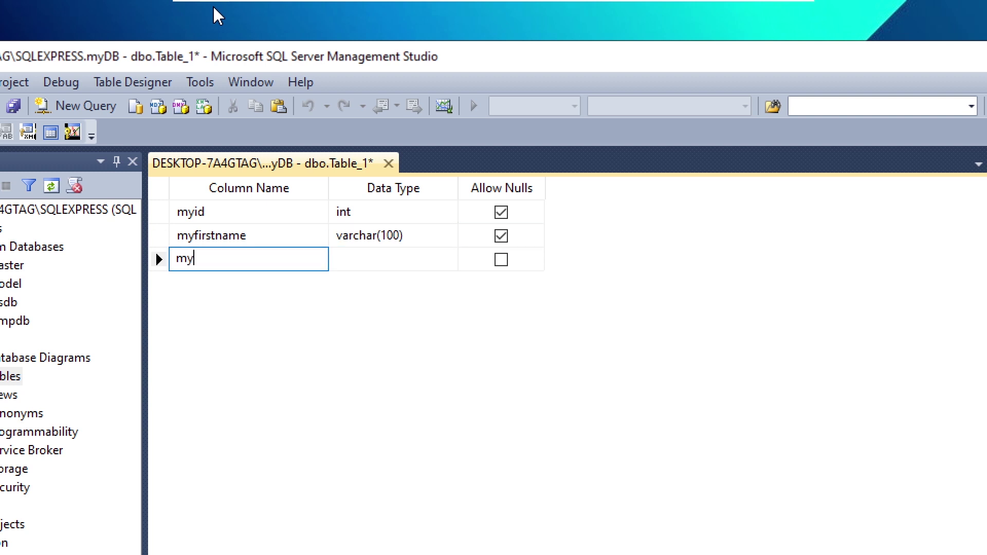
{"action": "type", "text": "lastname"}
{"action": "key", "text": "Tab"}
{"action": "type", "text": "varchar(100)"}
{"action": "key", "text": "Tab"}
{"action": "key", "text": "Tab"}
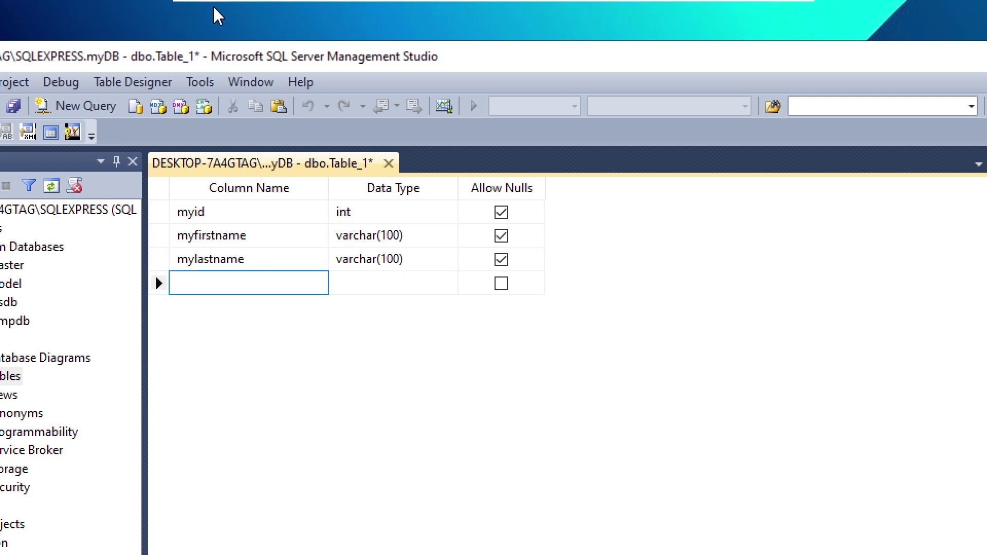
Step: Add columns mygender varchar(50), myage int, myaddress varchar(255) and myamount decimal(10, 0)
{"action": "type", "text": "mygender"}
{"action": "key", "text": "Tab"}
{"action": "type", "text": "varchar(50)"}
{"action": "key", "text": "Tab"}
{"action": "key", "text": "Tab"}
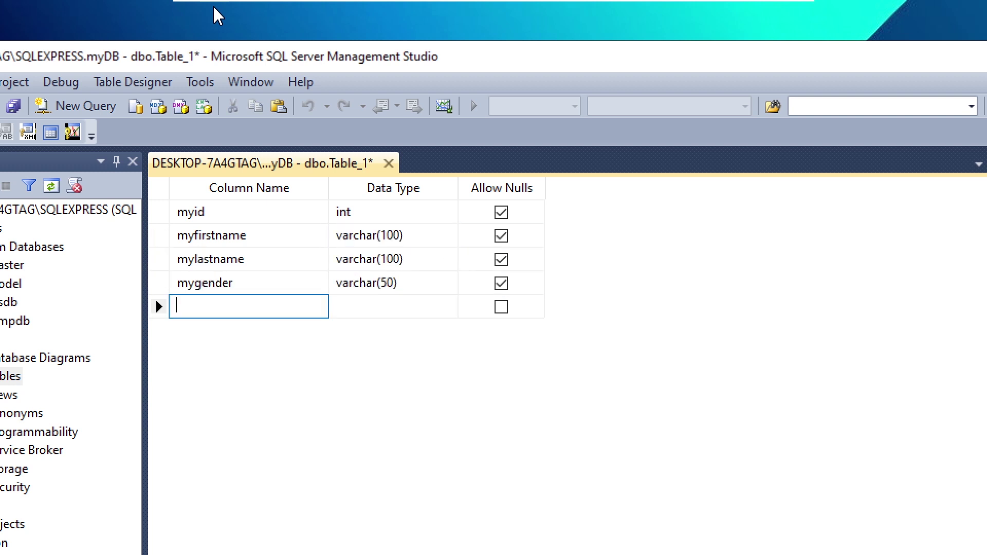
{"action": "type", "text": "myage"}
{"action": "key", "text": "Tab"}
{"action": "type", "text": "int"}
{"action": "key", "text": "Tab"}
{"action": "key", "text": "Tab"}
{"action": "type", "text": "myaddress"}
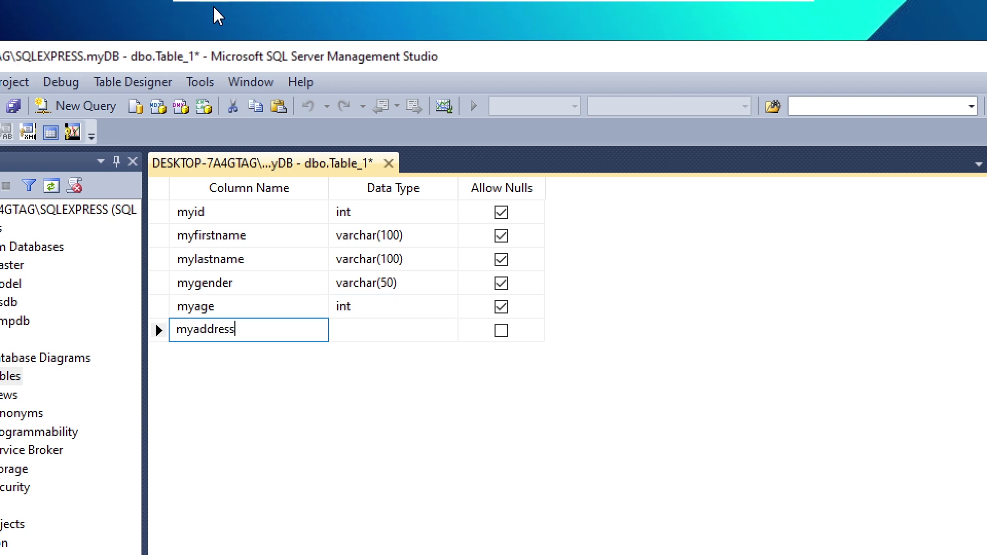
{"action": "key", "text": "Tab"}
{"action": "type", "text": "varchar(255)"}
{"action": "key", "text": "Tab"}
{"action": "key", "text": "Tab"}
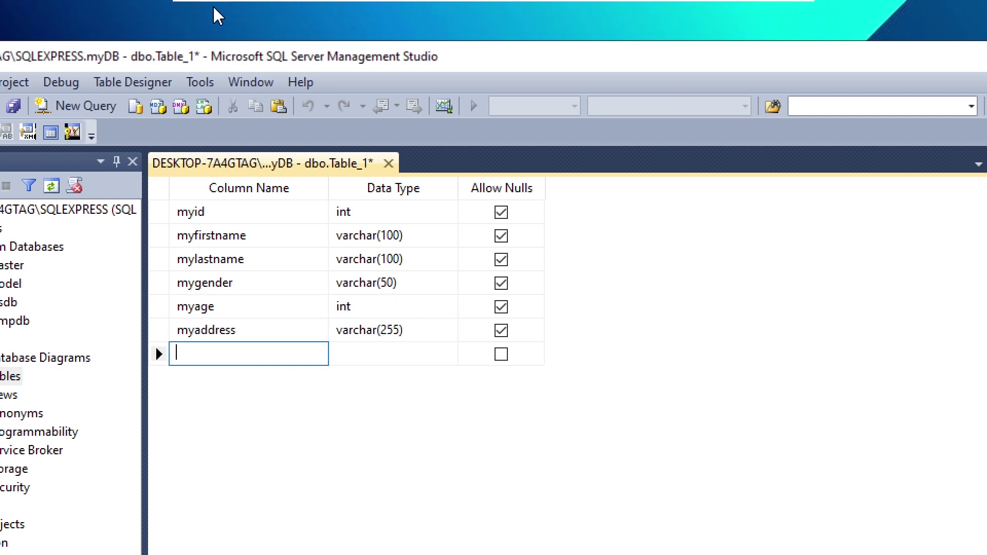
{"action": "type", "text": "myamount"}
{"action": "key", "text": "Tab"}
{"action": "type", "text": "decimal(10, 0)"}
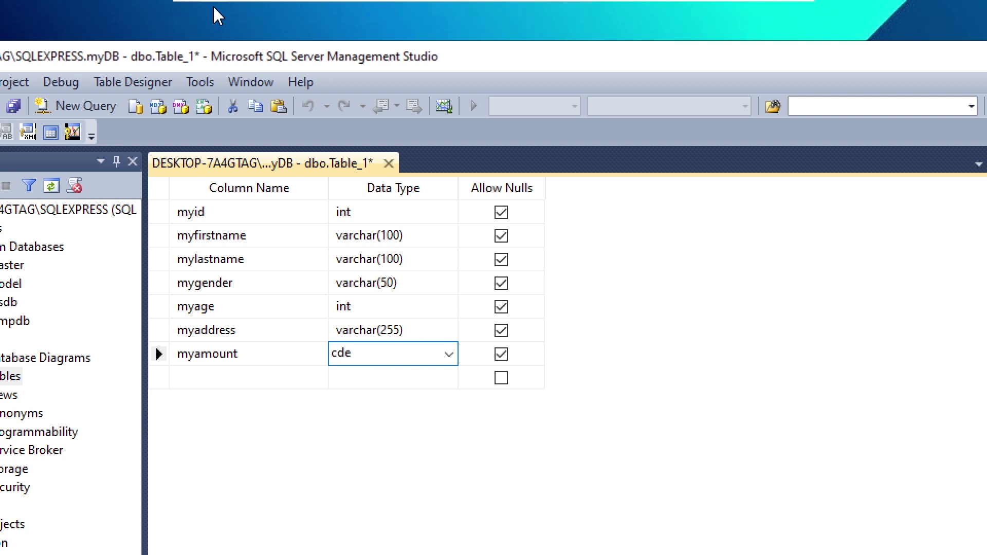
{"action": "key", "text": "Tab"}
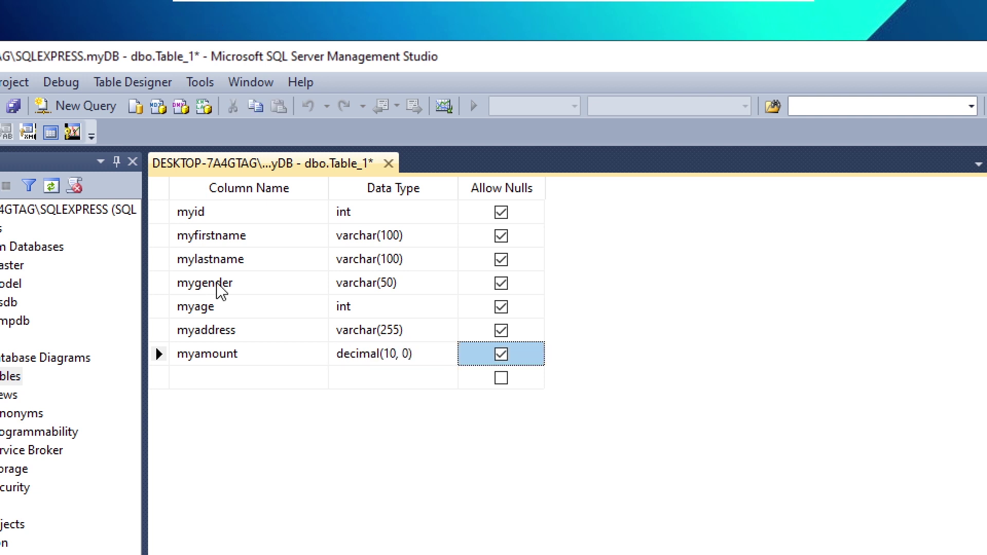
{"action": "left_click", "coordinate": [222, 209]}
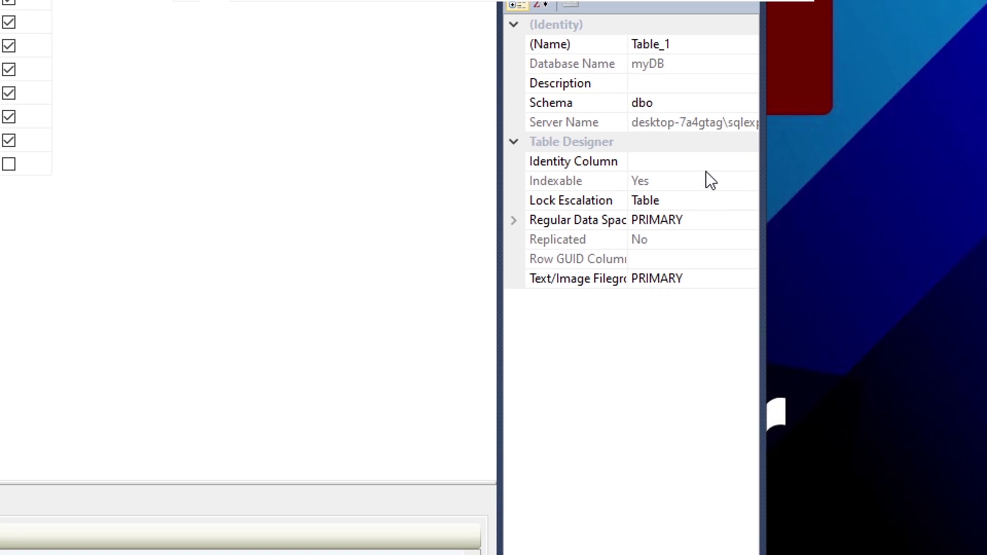
Step: Make myid the table's identity column and its primary key
{"action": "left_click", "coordinate": [708, 163]}
{"action": "left_click", "coordinate": [749, 163]}
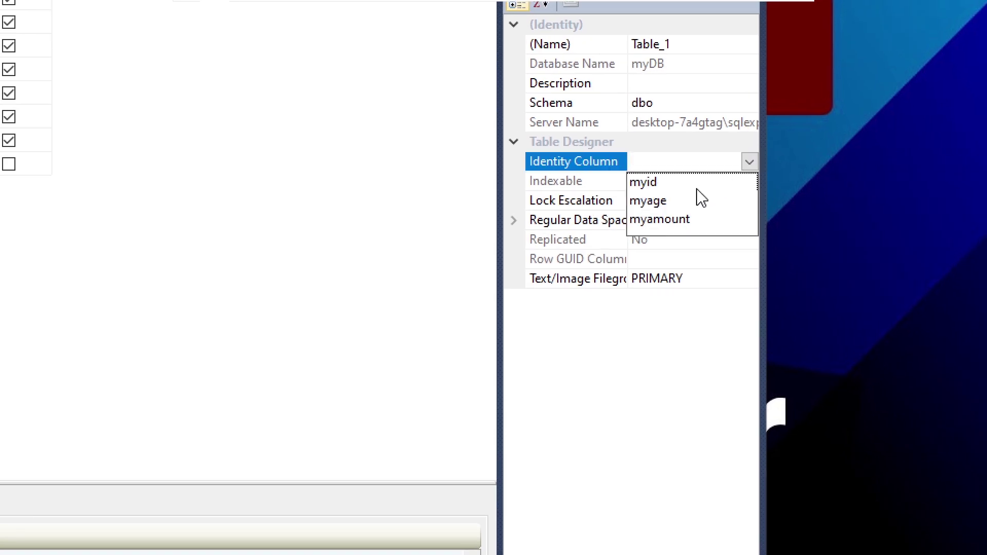
{"action": "key", "text": "Return"}
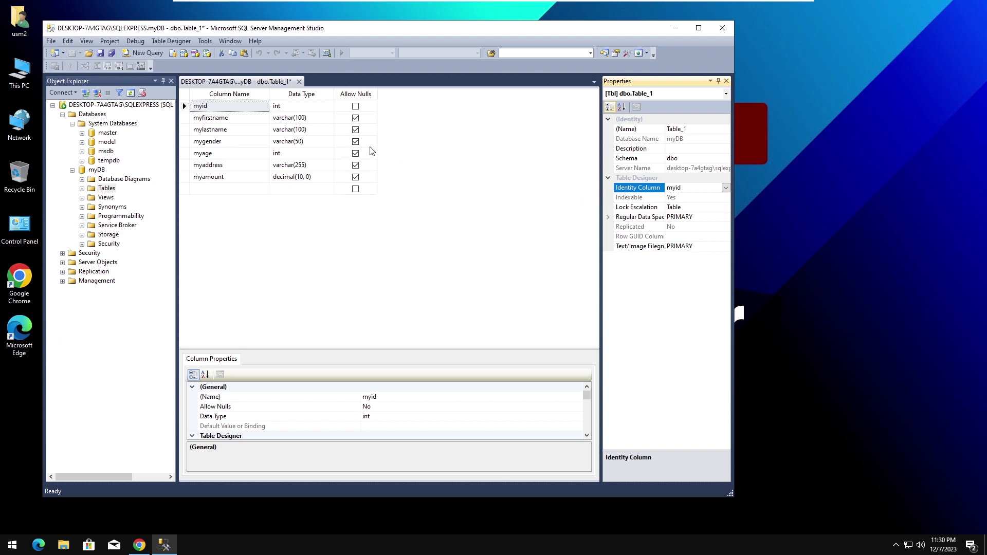
{"action": "left_click", "coordinate": [232, 106]}
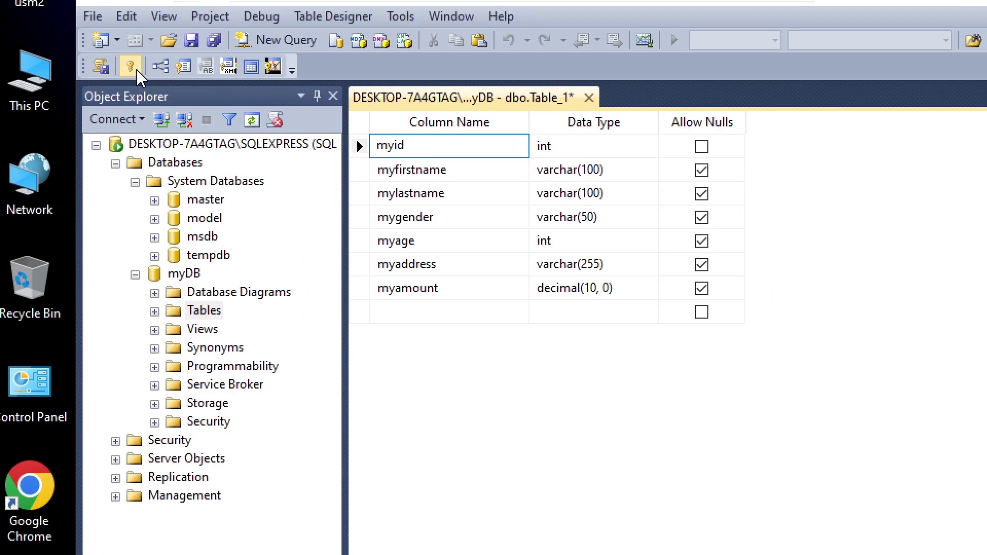
{"action": "left_click", "coordinate": [130, 67]}
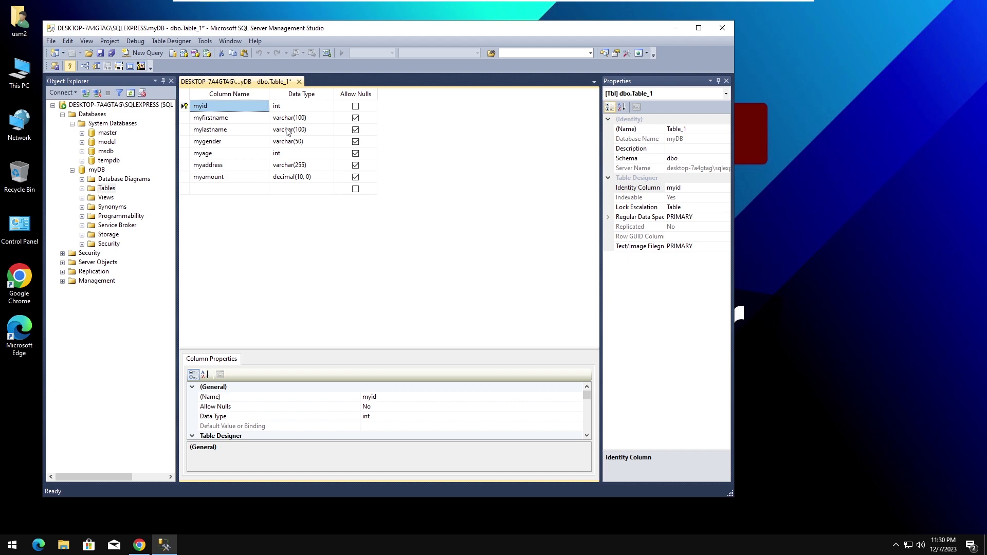
{"action": "left_click", "coordinate": [367, 165]}
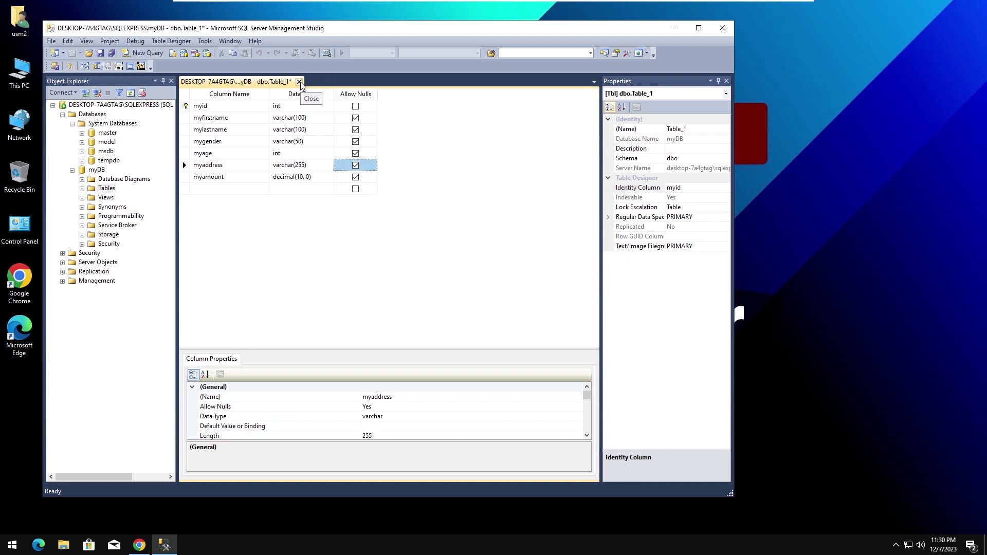
Step: Save the table design as 'mytable' and refresh the Tables folder
{"action": "left_click", "coordinate": [300, 82]}
{"action": "left_click", "coordinate": [377, 326]}
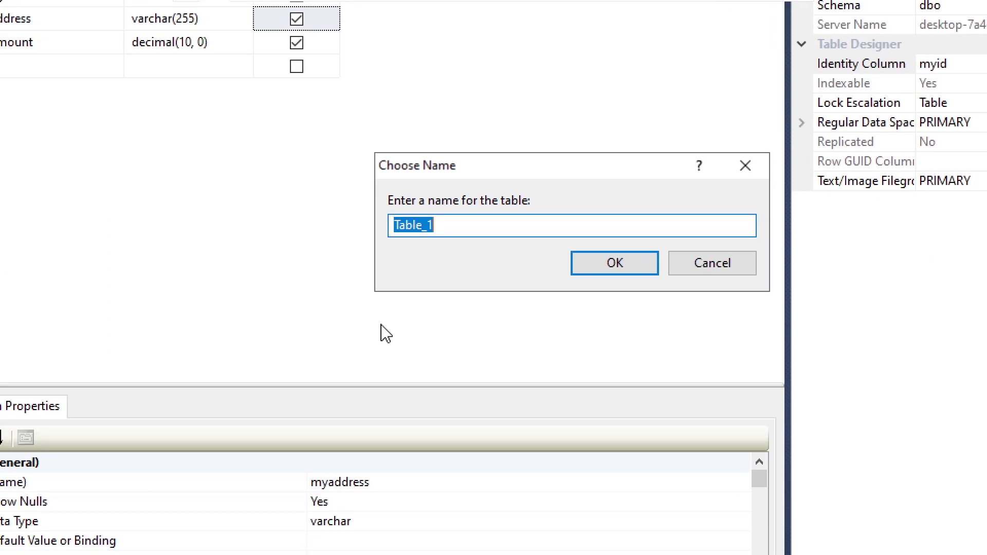
{"action": "type", "text": "myt"}
{"action": "left_click", "coordinate": [593, 265]}
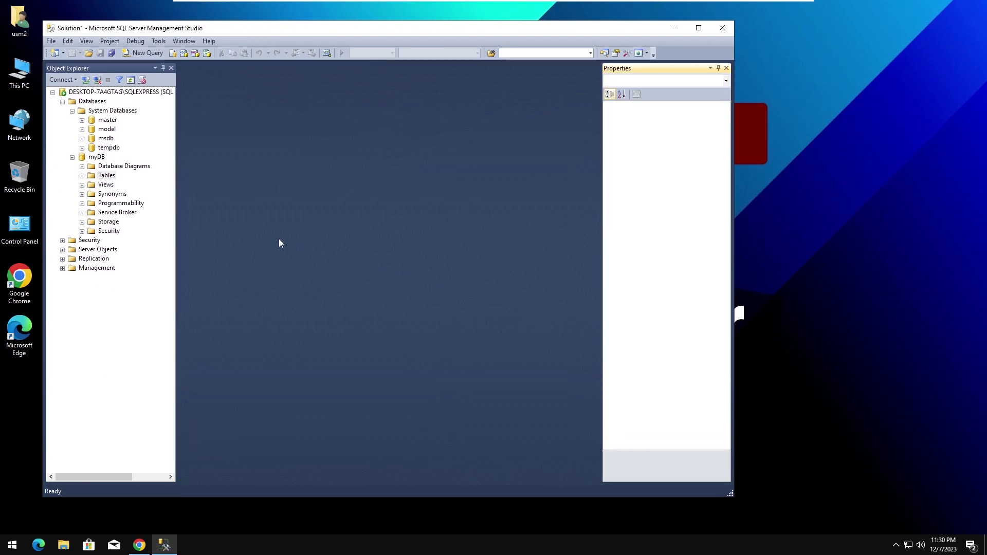
{"action": "right_click", "coordinate": [100, 175]}
{"action": "key", "text": "Escape"}
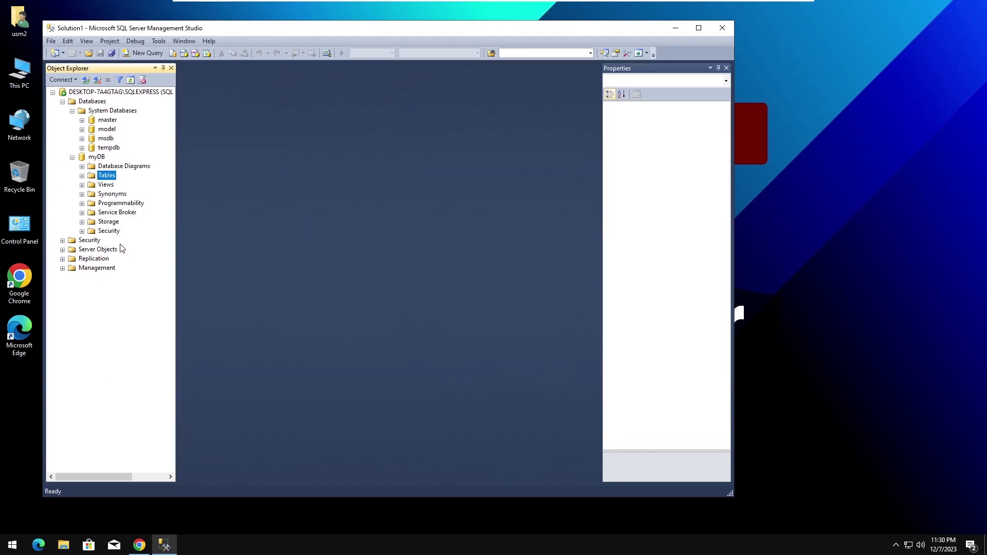
Step: Open dbo.mytable's top 200 rows for editing
{"action": "left_click", "coordinate": [81, 175]}
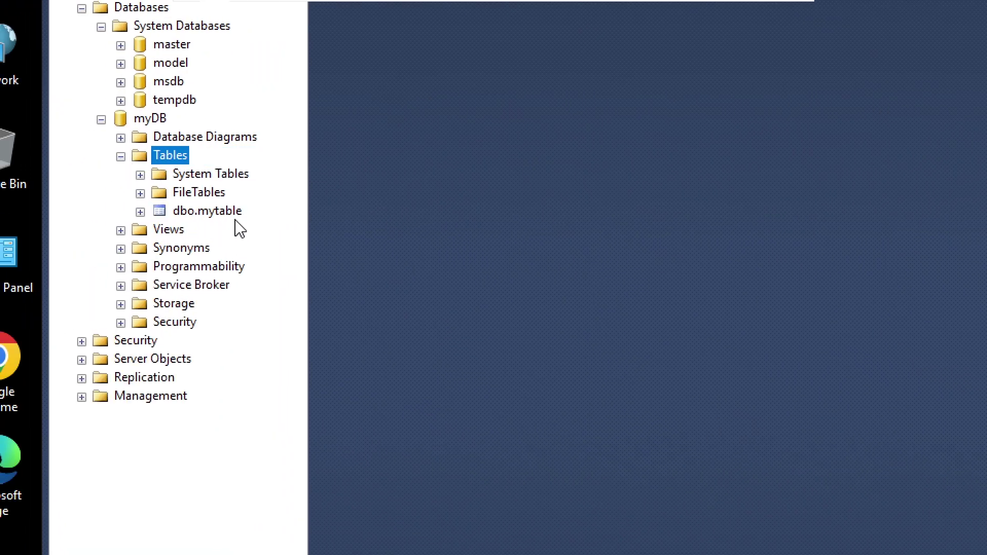
{"action": "right_click", "coordinate": [177, 211]}
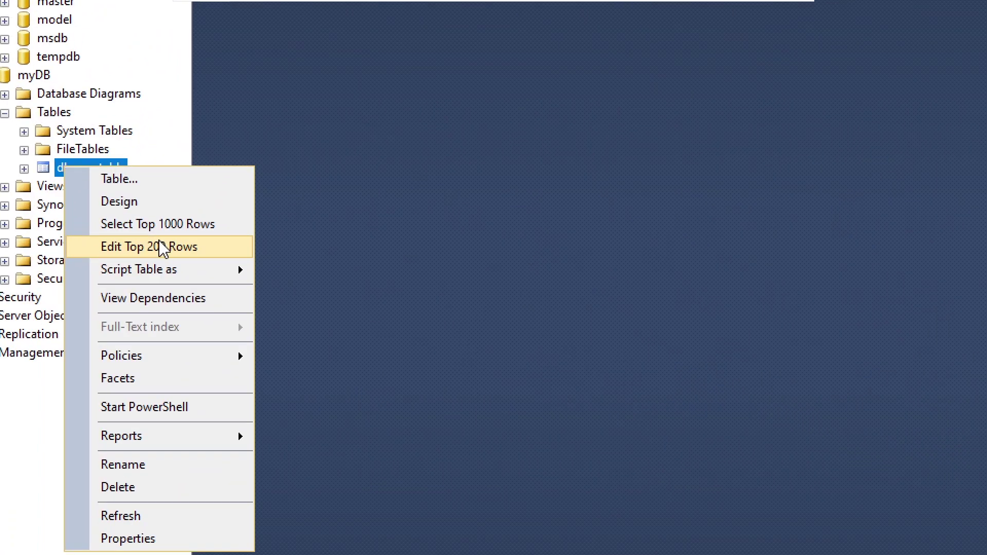
{"action": "left_click", "coordinate": [162, 248]}
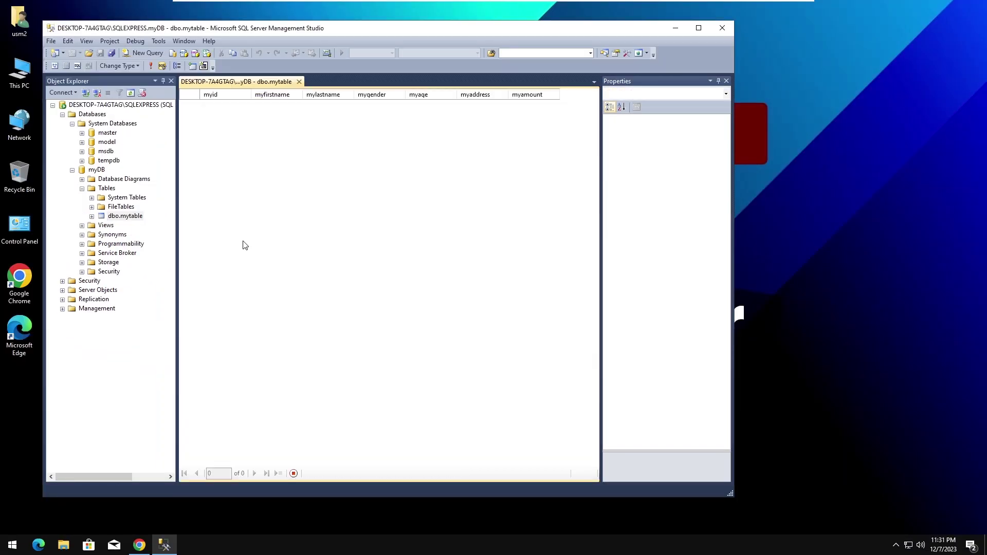
Step: Enter and commit the row abcc, abccc, male, 34, nothrh, 1200, then close the tab
{"action": "left_click", "coordinate": [273, 106]}
{"action": "type", "text": "abcc"}
{"action": "key", "text": "Tab"}
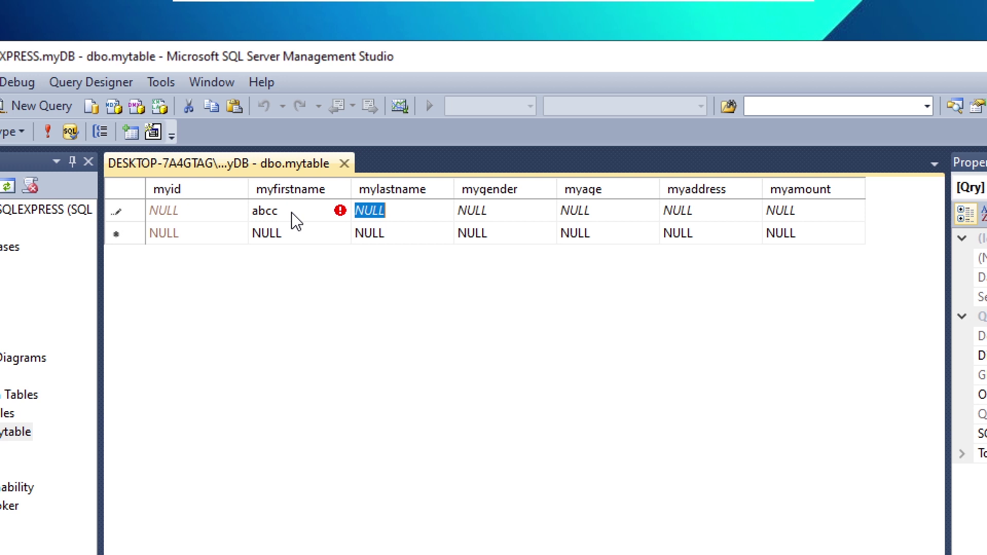
{"action": "type", "text": "abccc"}
{"action": "key", "text": "Tab"}
{"action": "type", "text": "male"}
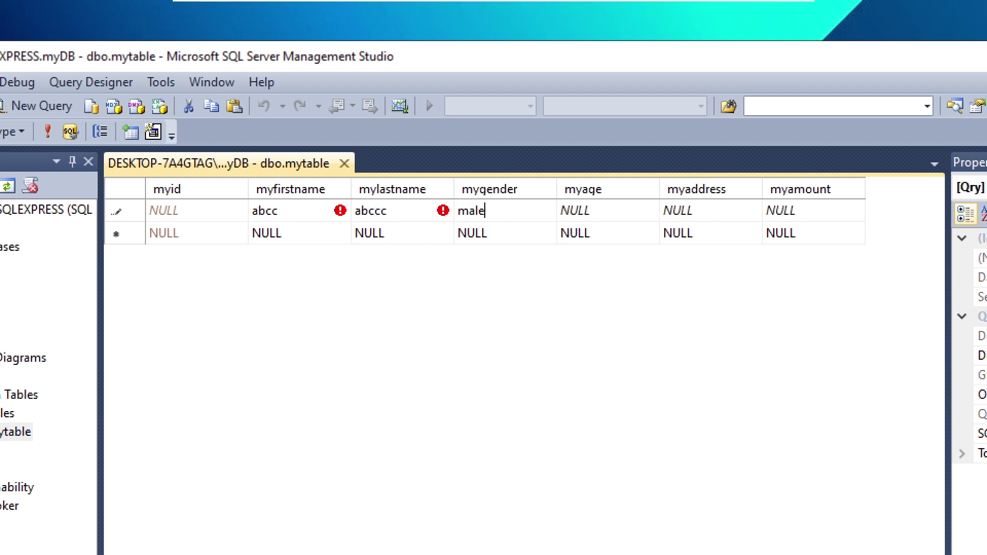
{"action": "key", "text": "Tab"}
{"action": "type", "text": "34"}
{"action": "key", "text": "Tab"}
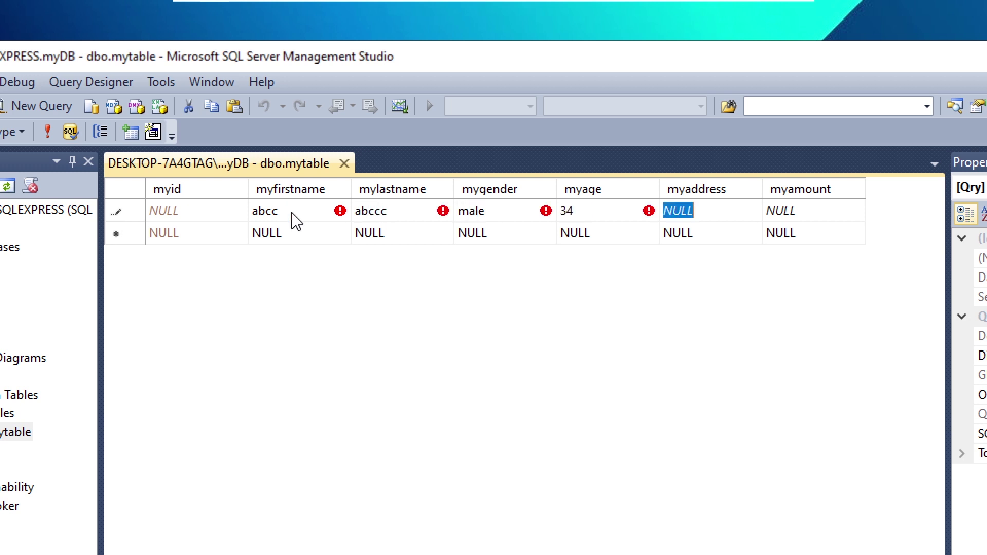
{"action": "type", "text": "nothrh"}
{"action": "key", "text": "Tab"}
{"action": "key", "text": "BackSpace"}
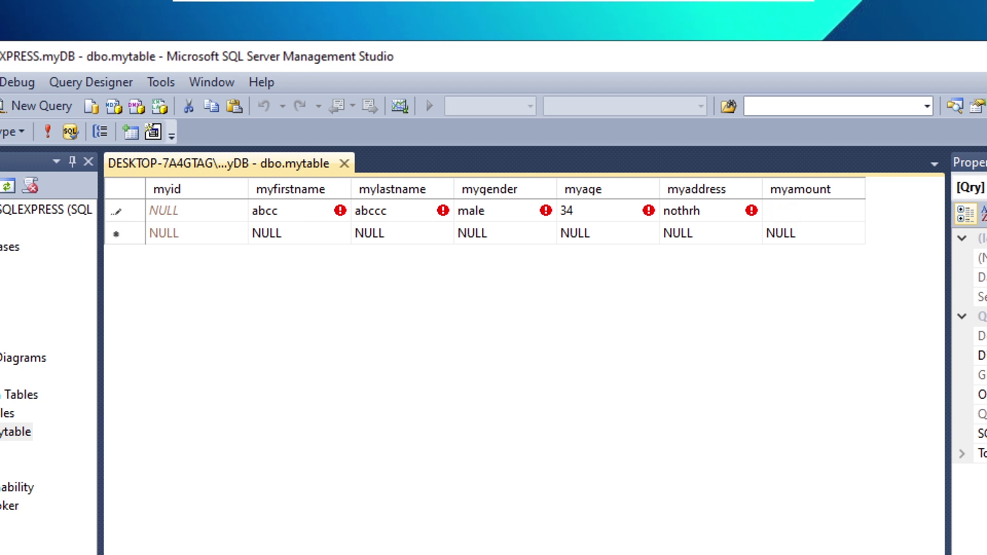
{"action": "type", "text": "1200"}
{"action": "key", "text": "Tab"}
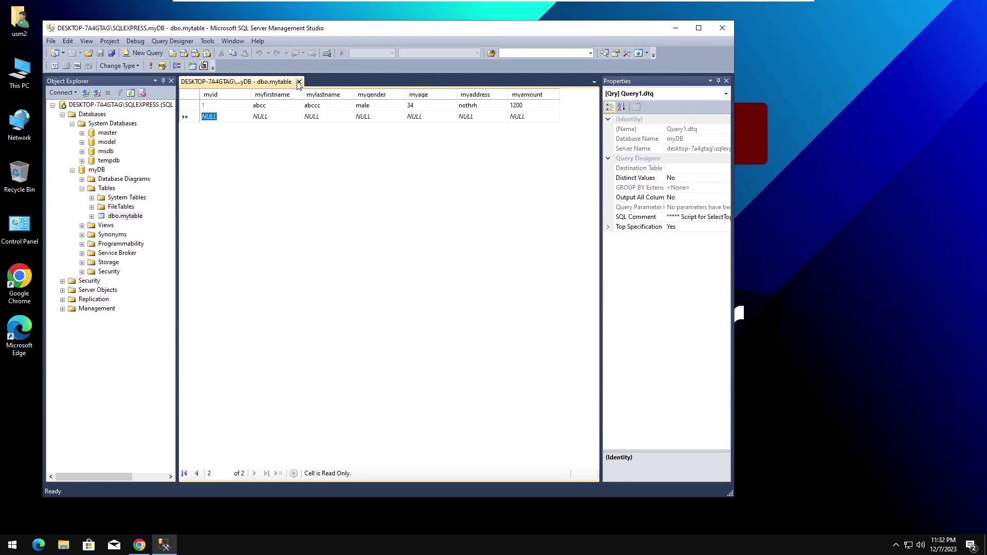
{"action": "left_click", "coordinate": [345, 163]}
{"action": "left_click_drag", "start_coordinate": [280, 28], "coordinate": [471, 38]}
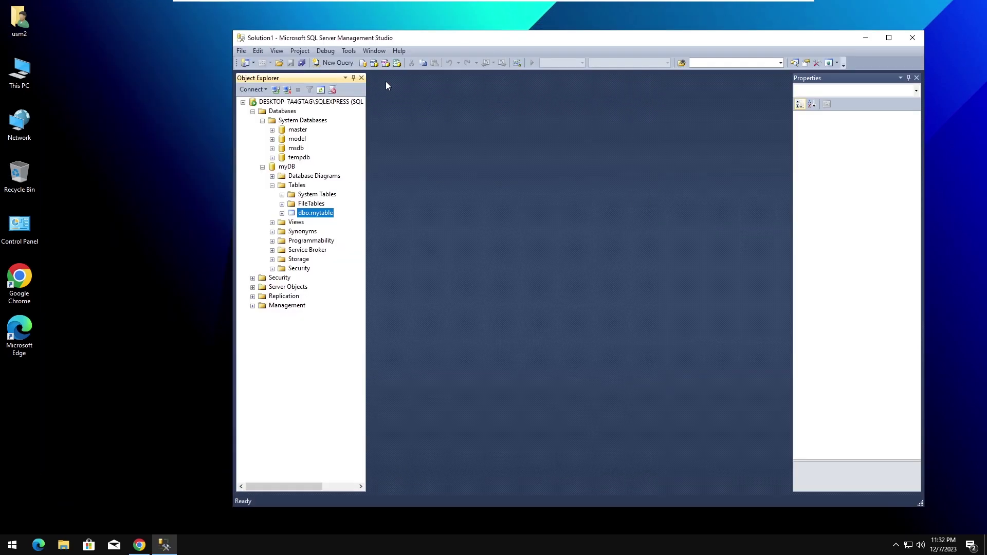
Step: Launch Access, create the blank database Database1, and close its default Table1
{"action": "left_click", "coordinate": [10, 547]}
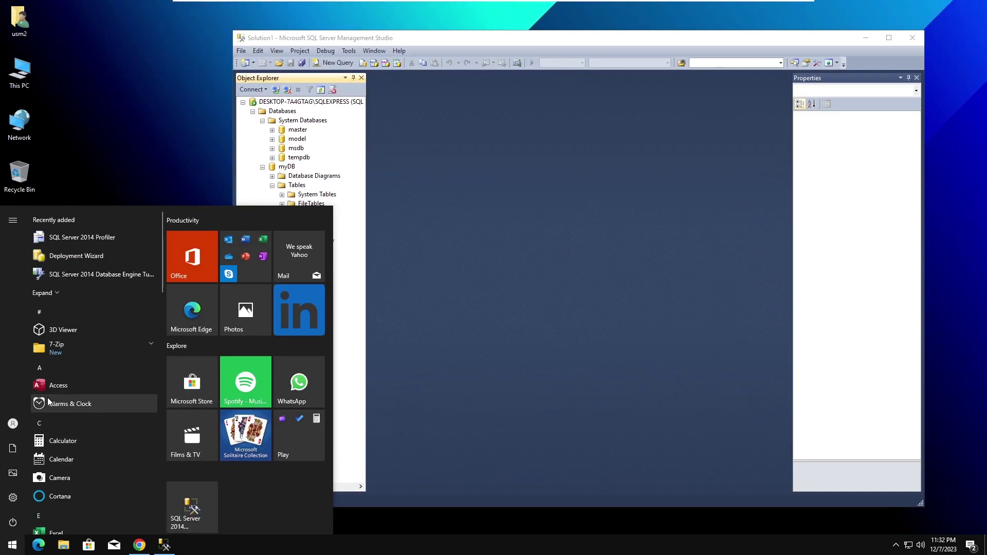
{"action": "left_click", "coordinate": [52, 389]}
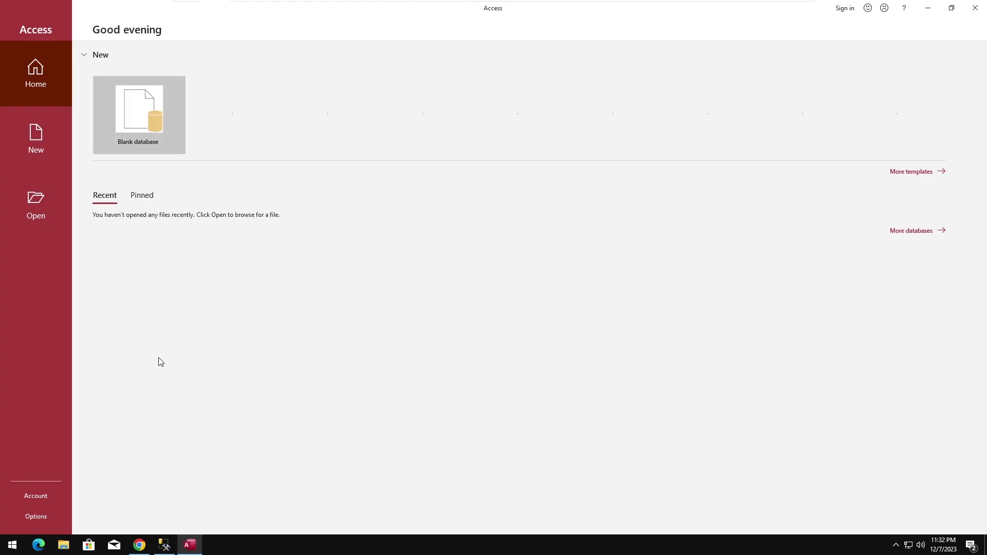
{"action": "left_click", "coordinate": [149, 121]}
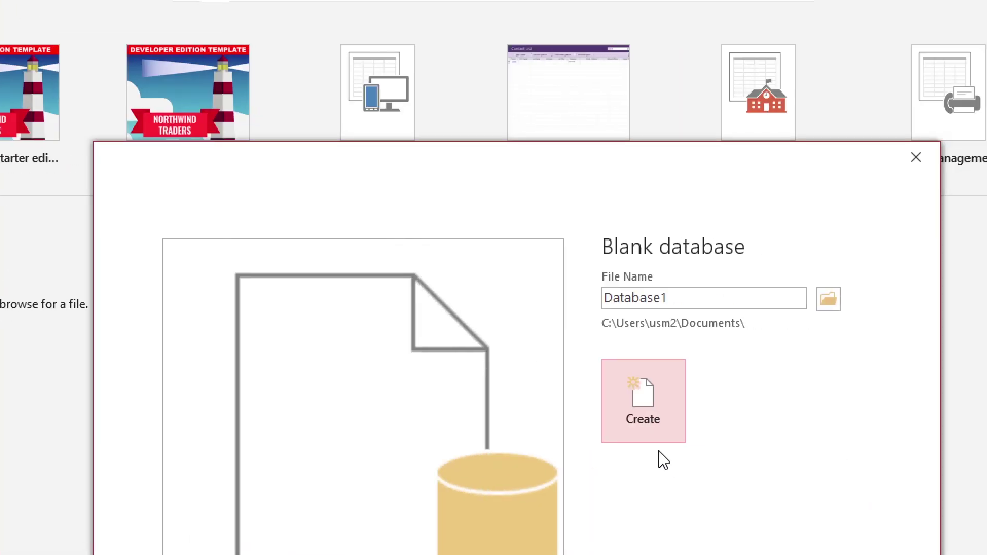
{"action": "left_click", "coordinate": [642, 407]}
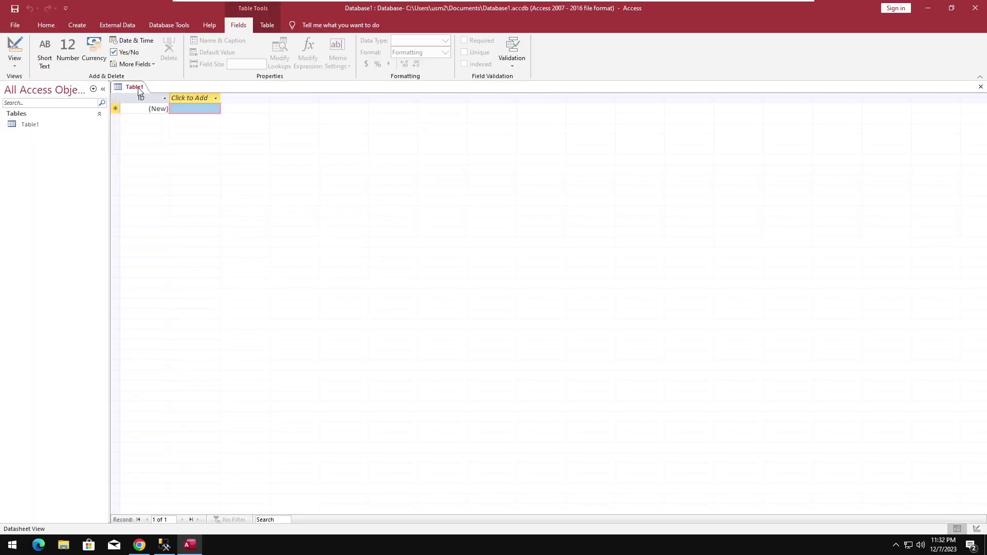
{"action": "right_click", "coordinate": [139, 92]}
{"action": "left_click", "coordinate": [159, 108]}
{"action": "left_click", "coordinate": [77, 24]}
{"action": "left_click", "coordinate": [118, 24]}
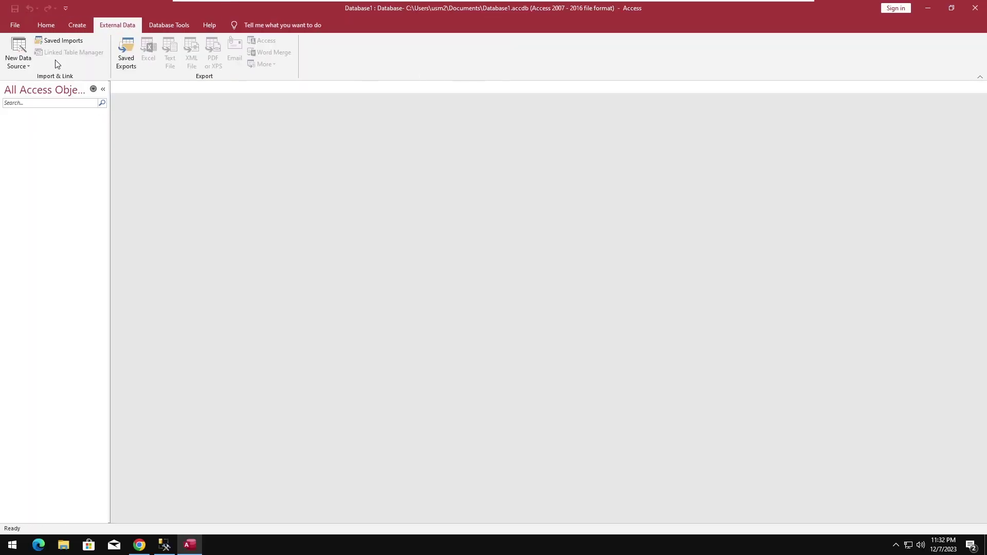
{"action": "left_click", "coordinate": [24, 67]}
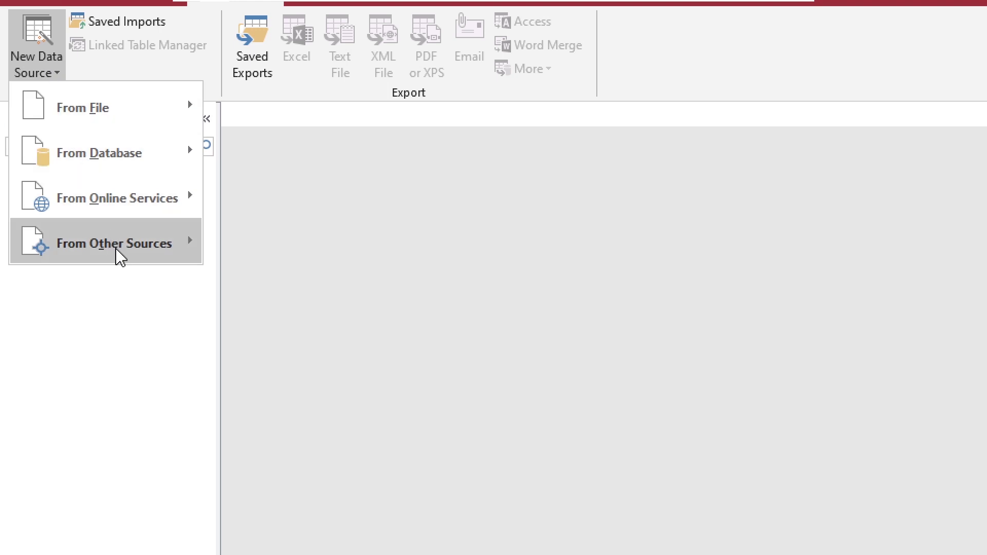
{"action": "mouse_move", "coordinate": [118, 257]}
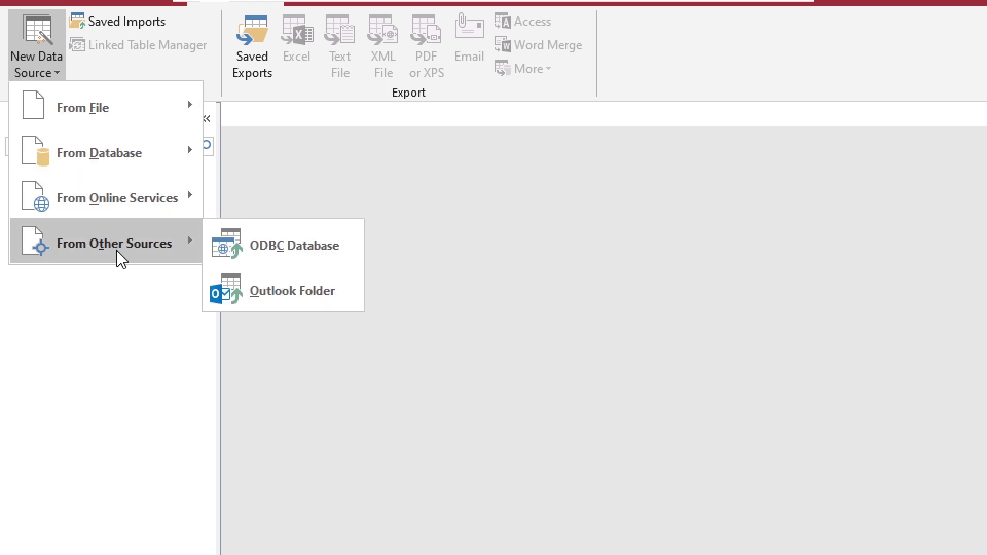
{"action": "left_click", "coordinate": [303, 251]}
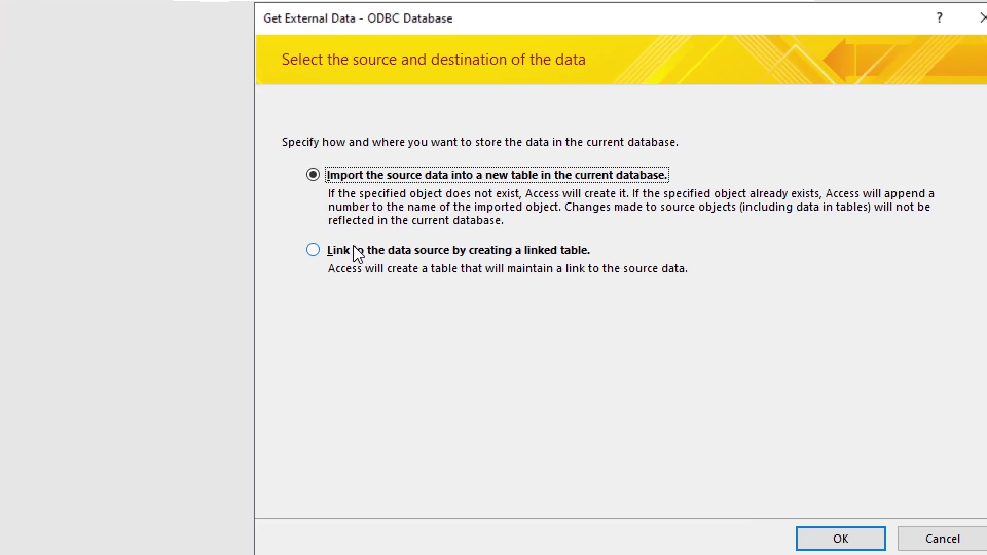
{"action": "left_click", "coordinate": [353, 250]}
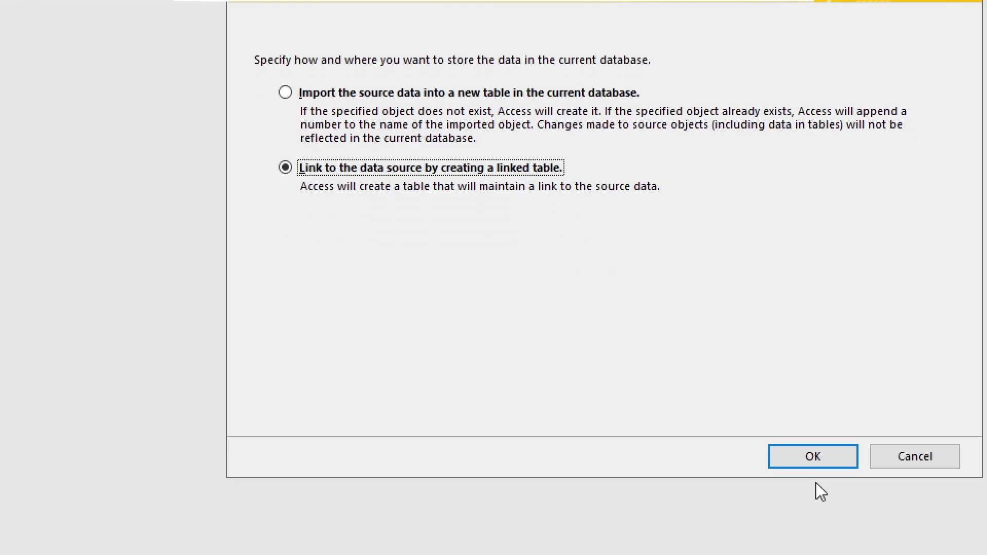
{"action": "left_click", "coordinate": [829, 540]}
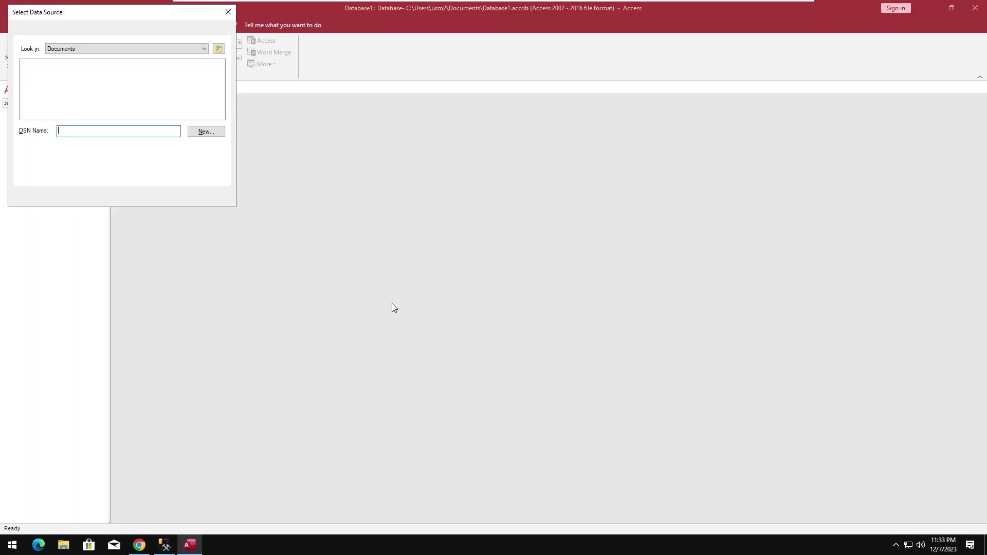
{"action": "left_click", "coordinate": [78, 32]}
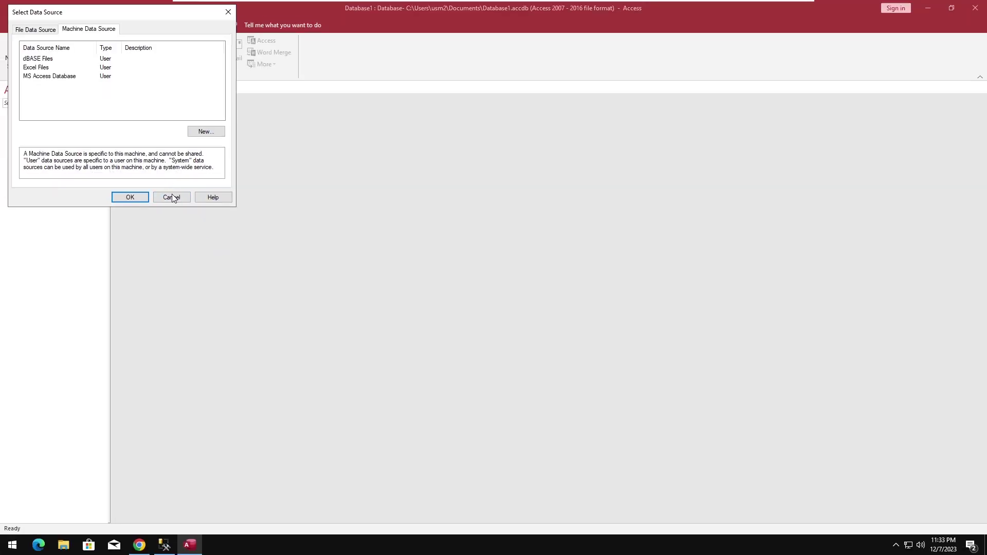
{"action": "left_click", "coordinate": [348, 353]}
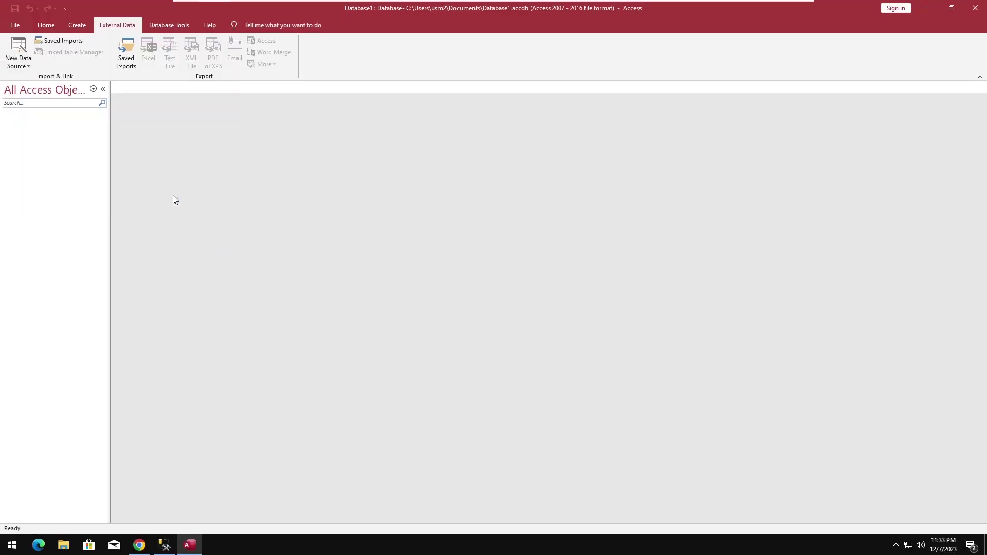
Step: In ODBC Data Sources (32-bit), add a user data source using SQL Server Native Client 11.0
{"action": "left_click_drag", "start_coordinate": [387, 11], "coordinate": [552, 48]}
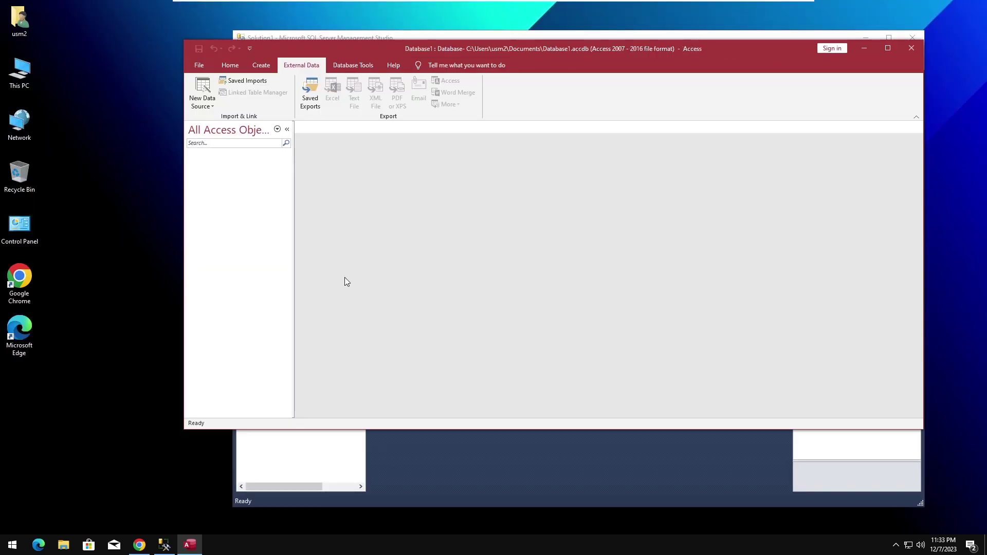
{"action": "left_click", "coordinate": [12, 545]}
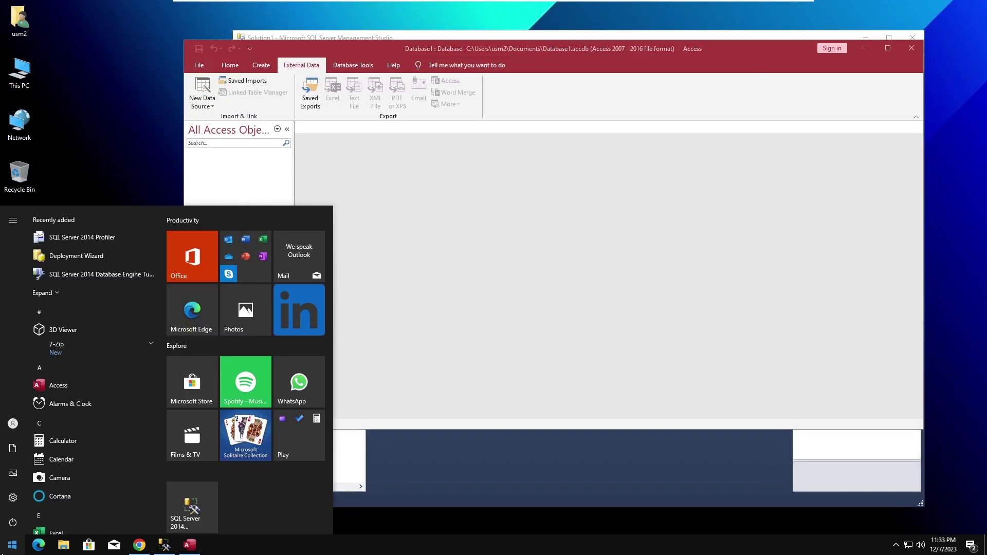
{"action": "type", "text": "odbc"}
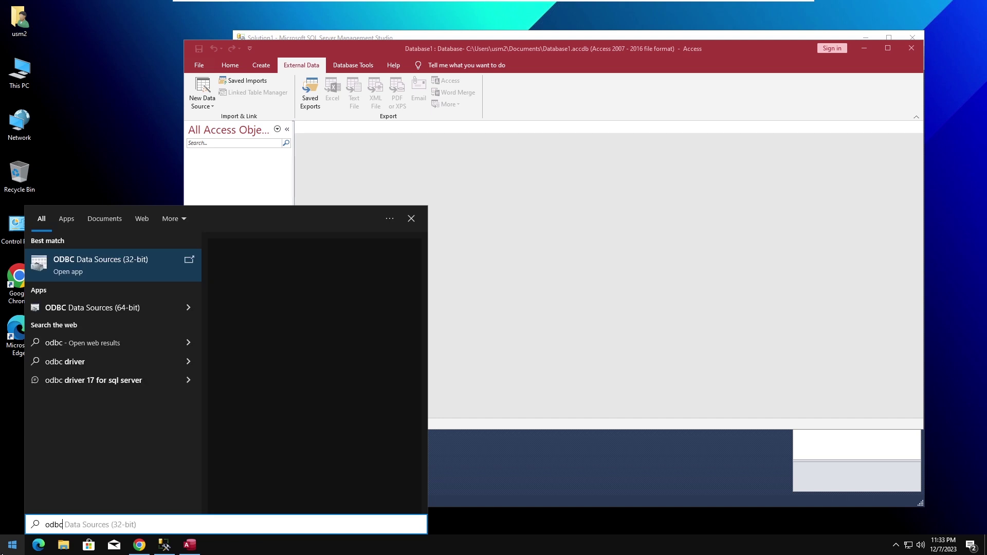
{"action": "left_click", "coordinate": [87, 278]}
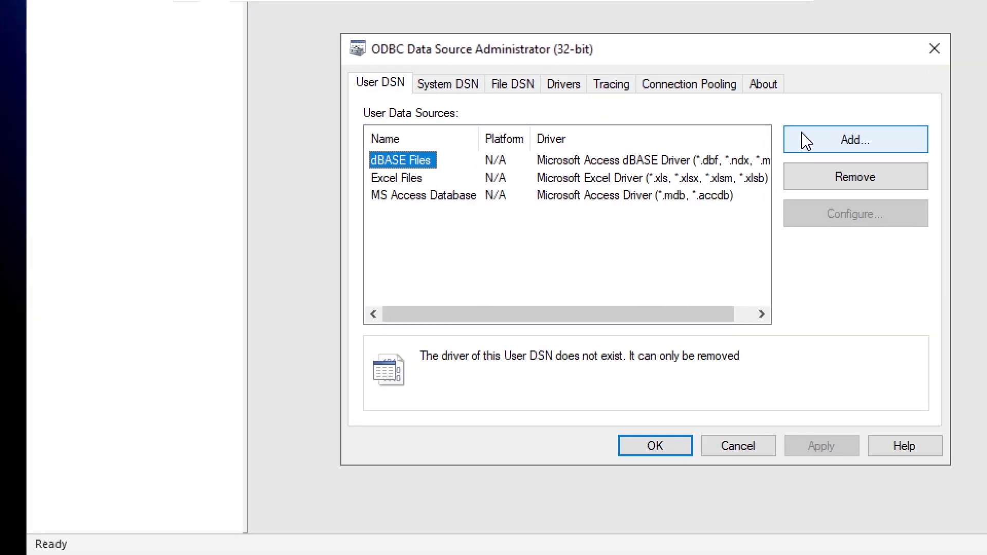
{"action": "left_click", "coordinate": [815, 138]}
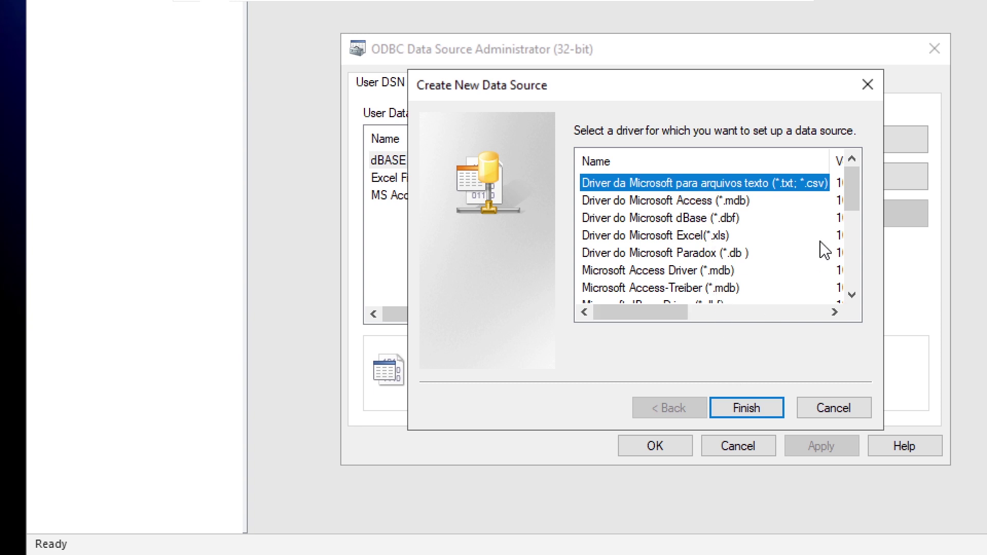
{"action": "left_click_drag", "start_coordinate": [850, 191], "coordinate": [846, 291]}
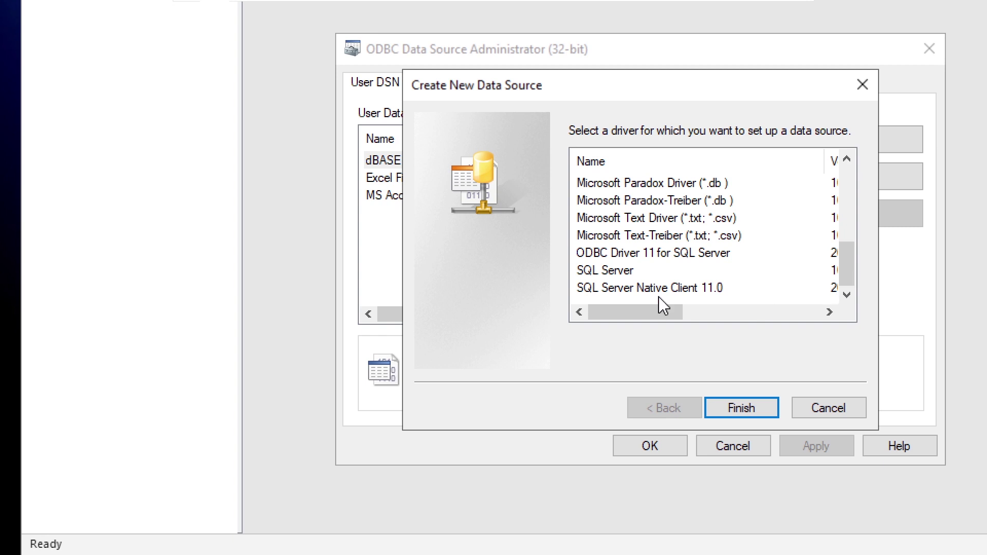
{"action": "left_click", "coordinate": [633, 290]}
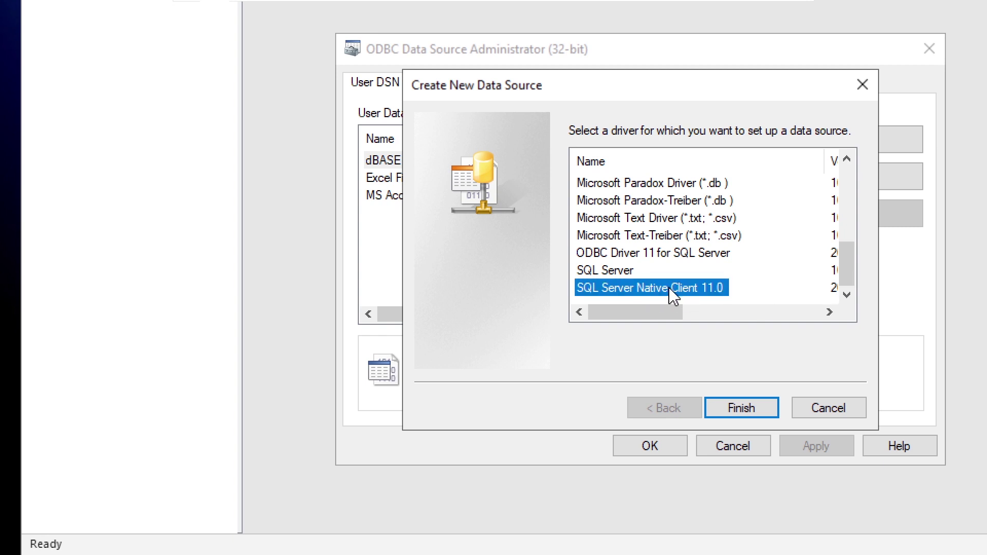
Step: Name the new data source sql_link in the wizard
{"action": "left_click", "coordinate": [718, 411]}
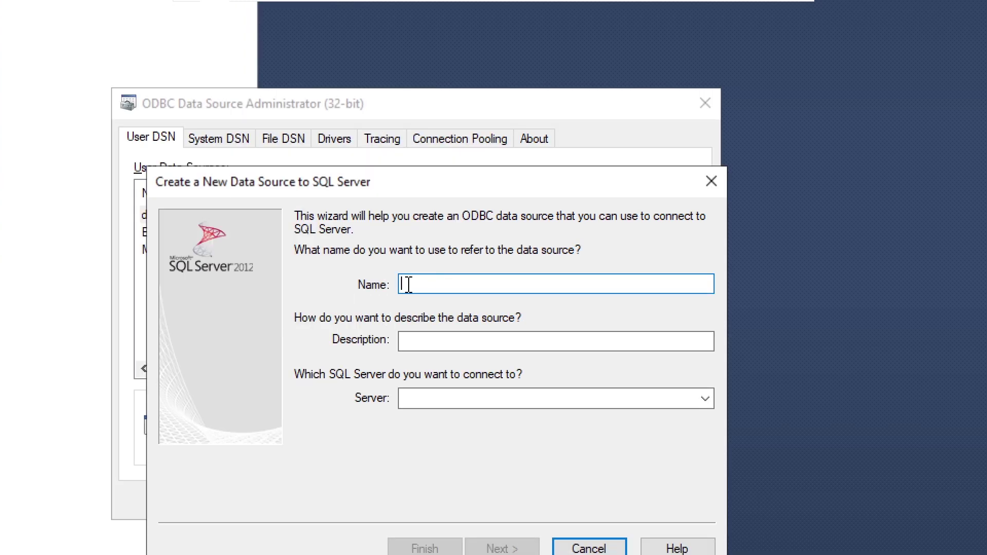
{"action": "type", "text": "sql_link"}
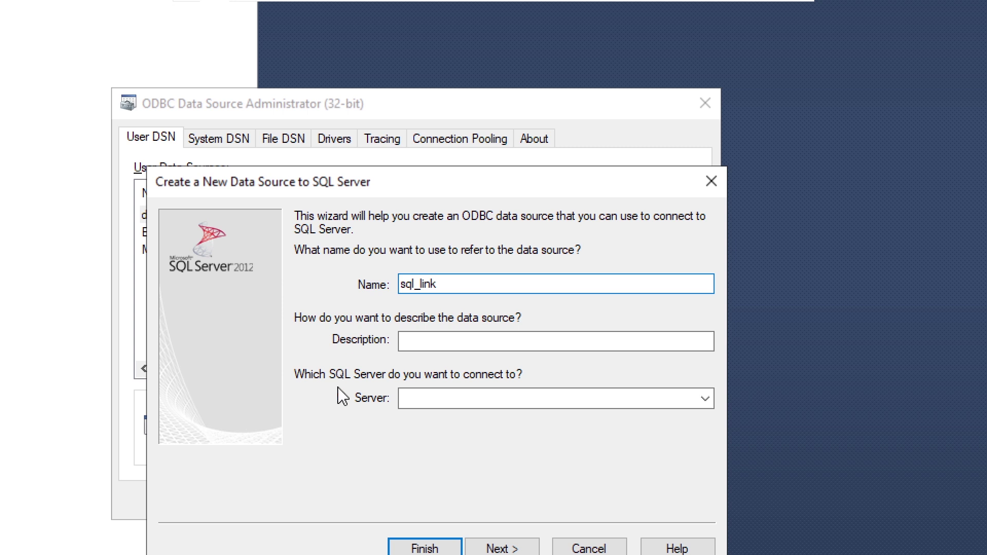
{"action": "left_click", "coordinate": [458, 401]}
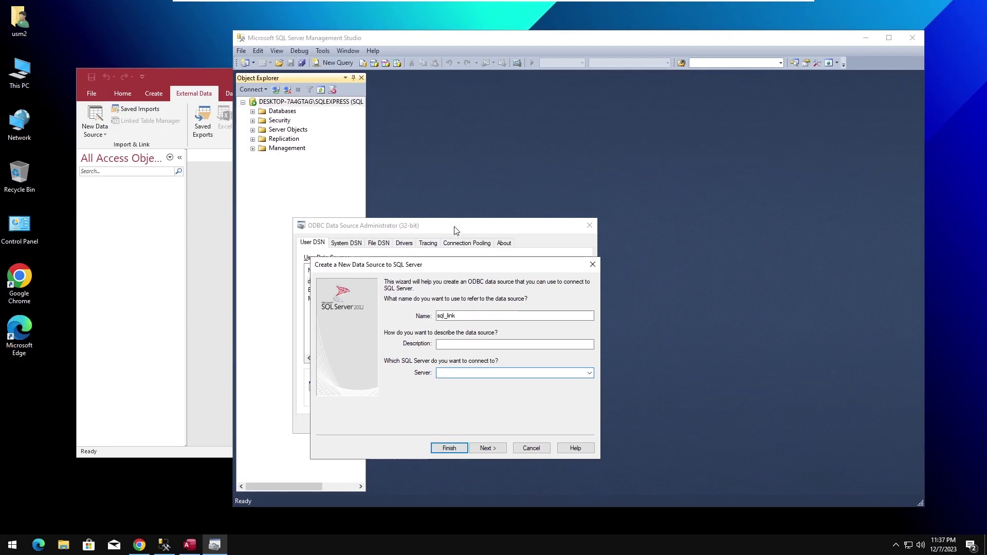
Step: Copy the server instance name from Management Studio's Connect dialog and return to the wizard
{"action": "left_click", "coordinate": [448, 198]}
{"action": "left_click", "coordinate": [287, 90]}
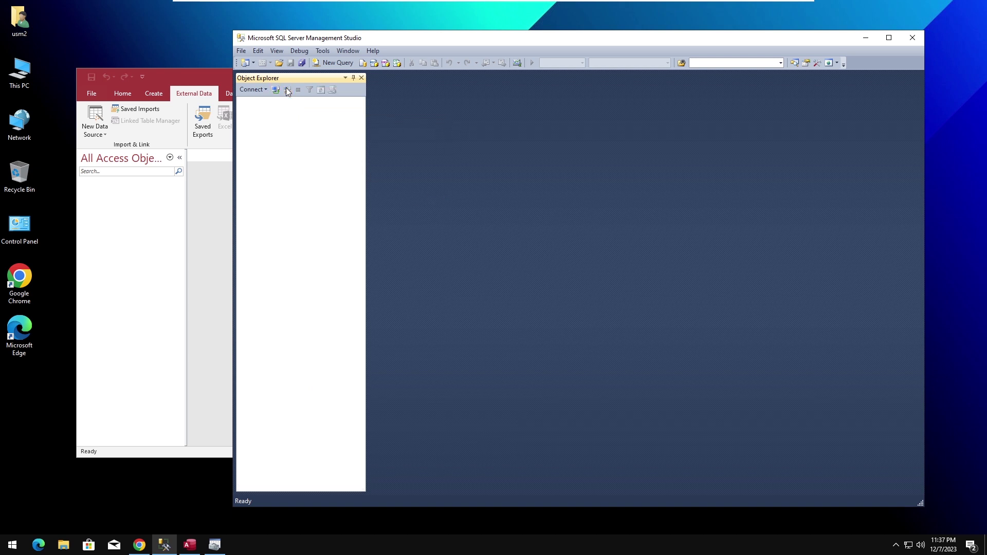
{"action": "left_click", "coordinate": [265, 94]}
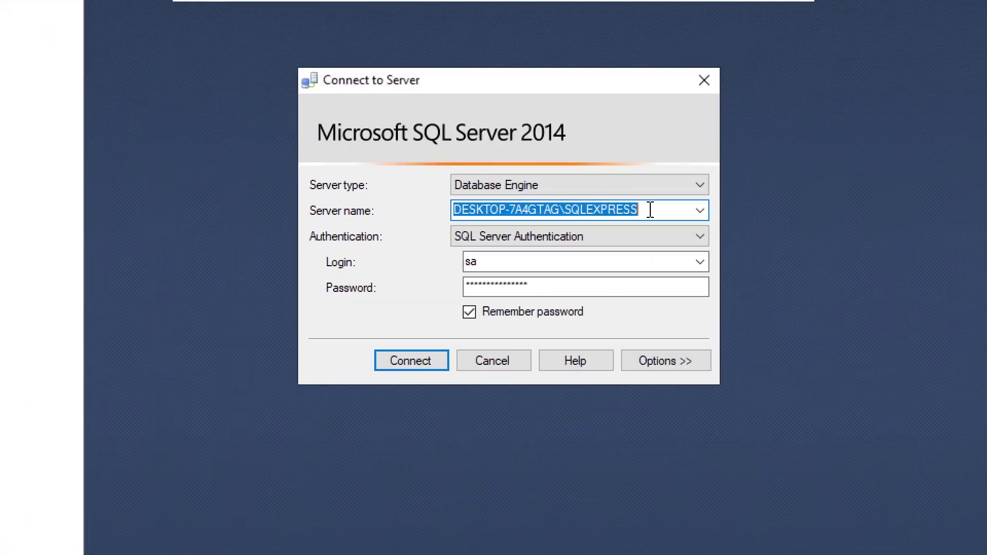
{"action": "left_click", "coordinate": [650, 213]}
{"action": "left_click_drag", "start_coordinate": [650, 213], "coordinate": [529, 210]}
{"action": "right_click", "coordinate": [498, 211]}
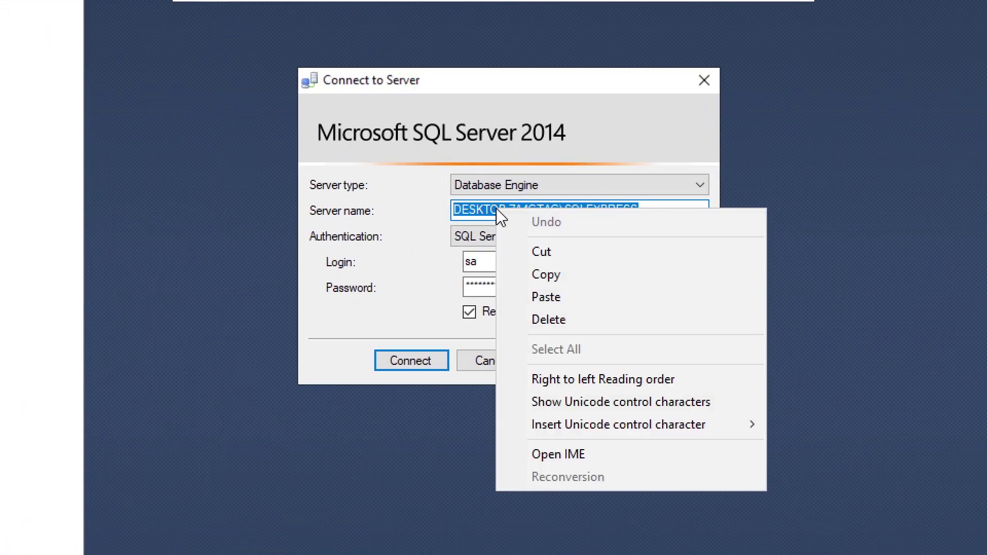
{"action": "left_click", "coordinate": [552, 281]}
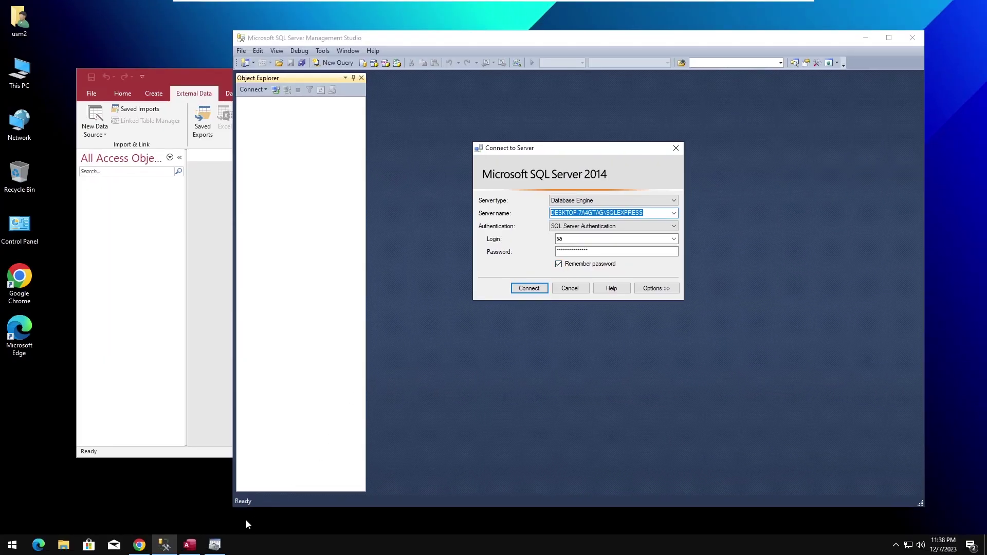
{"action": "left_click", "coordinate": [214, 545]}
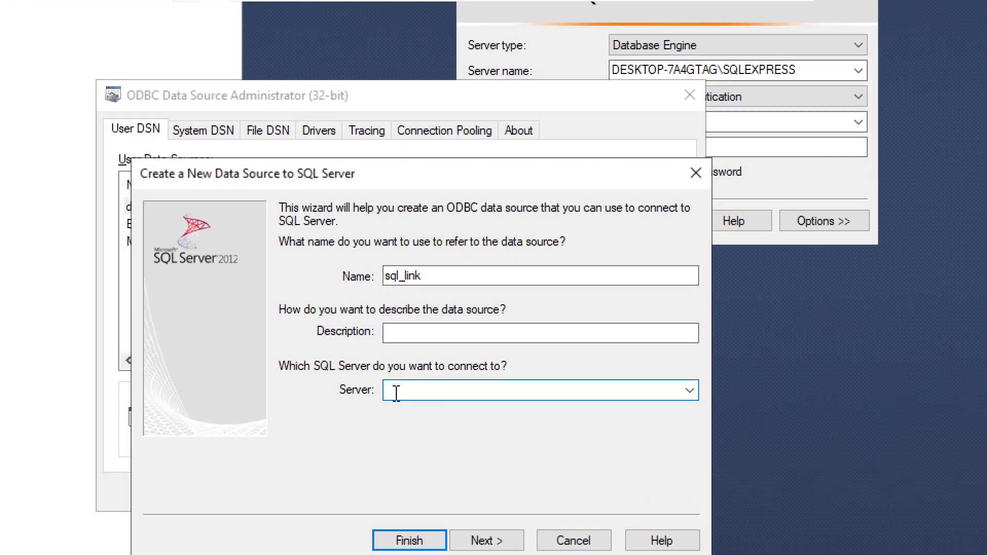
Step: Paste the server name and use SQL Server authentication with the sa login
{"action": "key", "text": "ctrl+v"}
{"action": "left_click", "coordinate": [508, 541]}
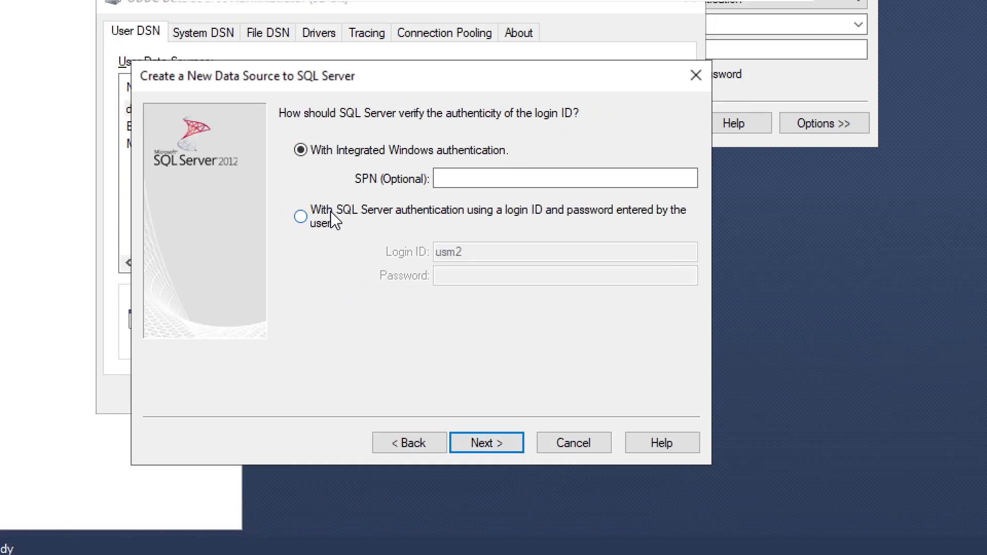
{"action": "left_click", "coordinate": [334, 221]}
{"action": "double_click", "coordinate": [454, 251]}
{"action": "key", "text": "BackSpace"}
{"action": "type", "text": "sa"}
{"action": "key", "text": "Tab"}
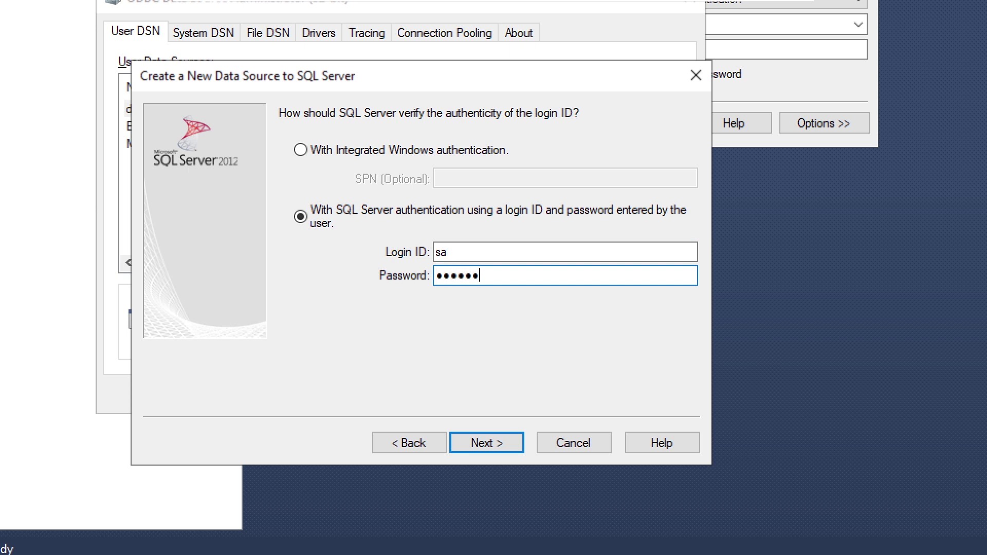
{"action": "left_click", "coordinate": [474, 445]}
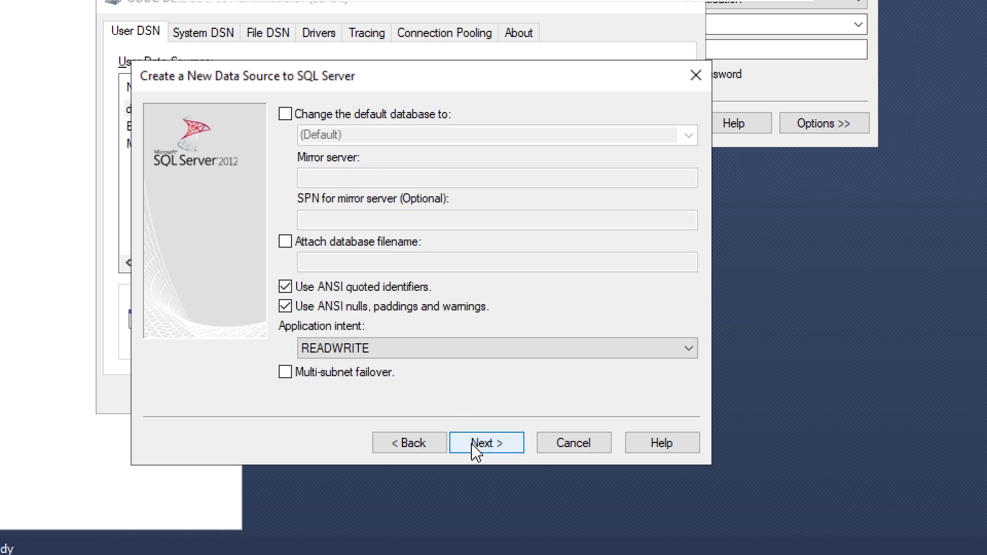
Step: Set the data source's default database to myDB and finish the wizard
{"action": "left_click", "coordinate": [425, 116]}
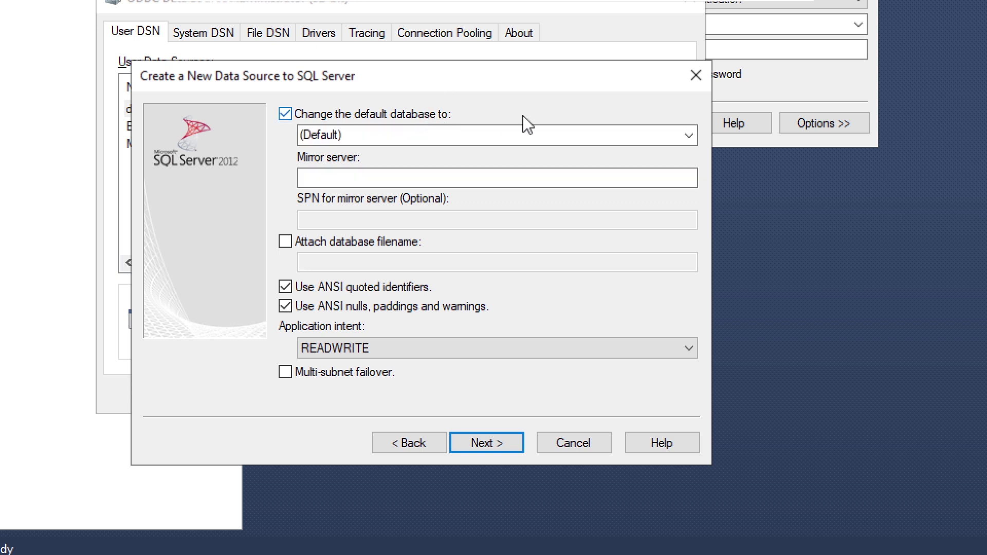
{"action": "left_click", "coordinate": [690, 136]}
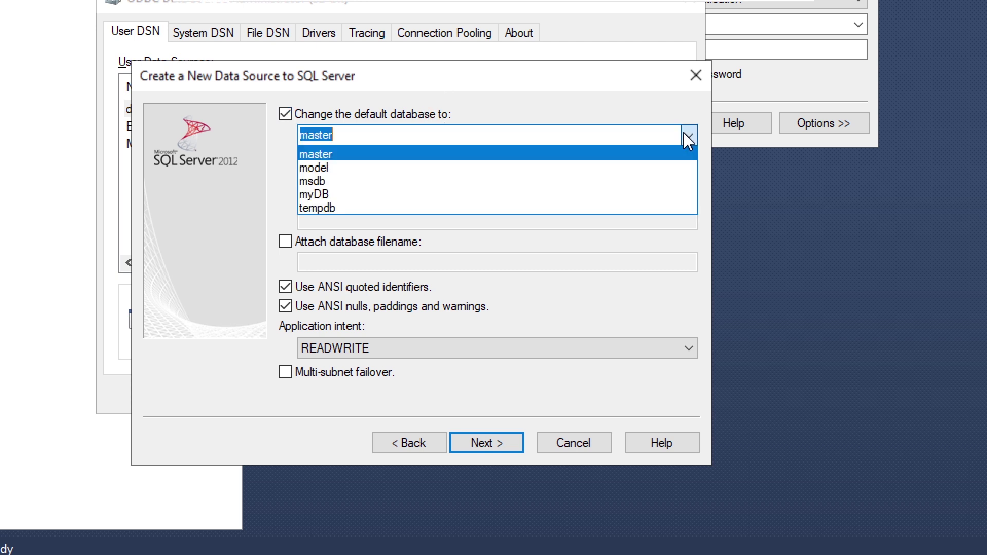
{"action": "left_click", "coordinate": [309, 196]}
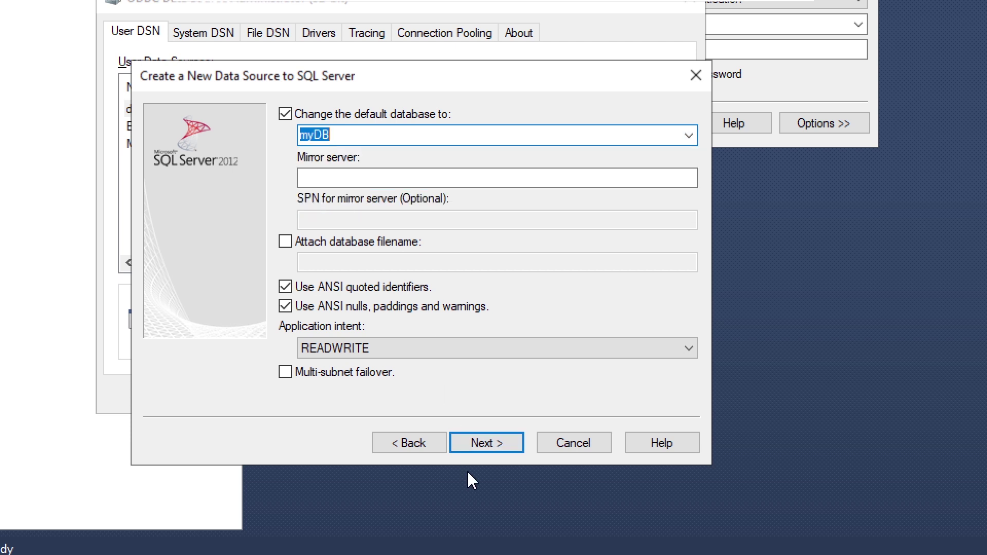
{"action": "left_click", "coordinate": [478, 446]}
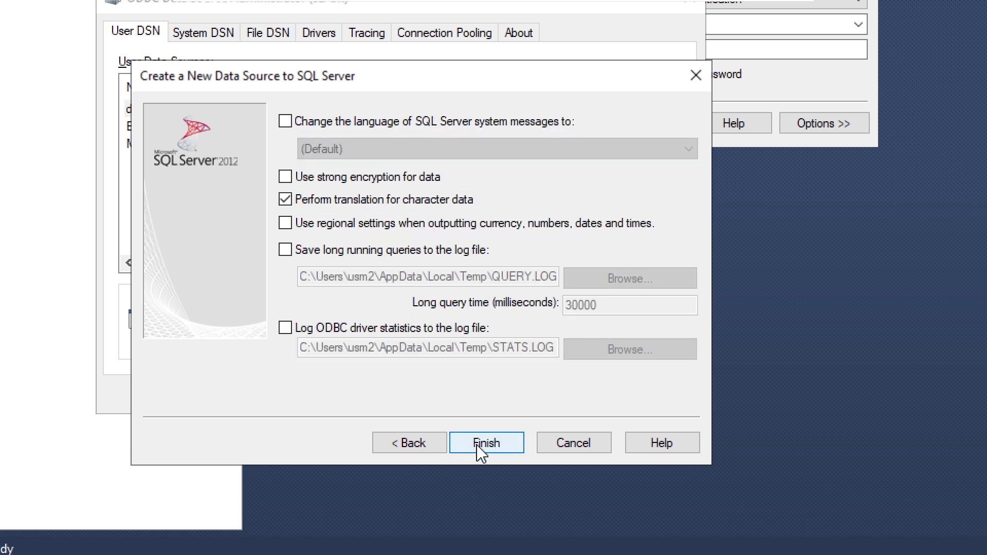
{"action": "left_click", "coordinate": [482, 445]}
Step: Test the sql_link connection successfully and confirm the data source
{"action": "left_click", "coordinate": [412, 440]}
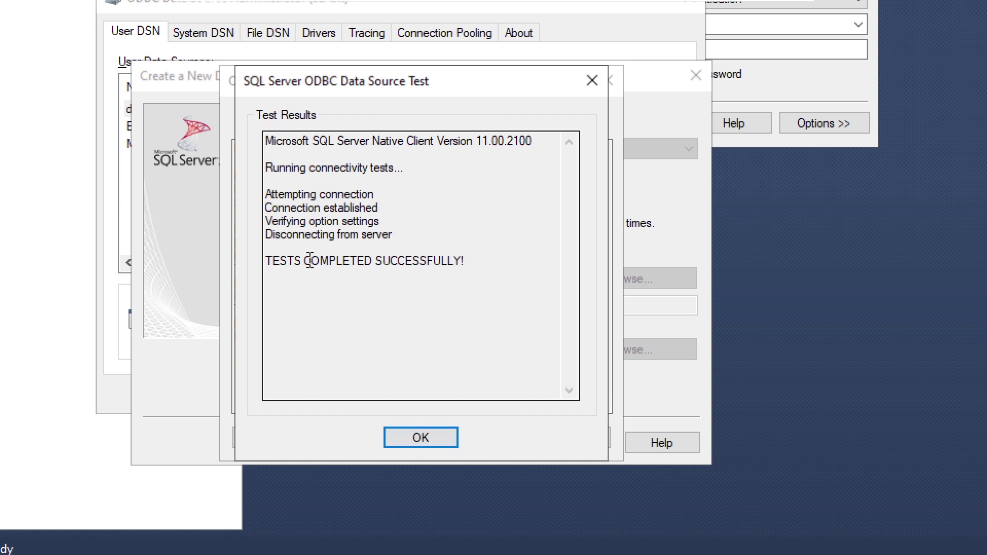
{"action": "left_click_drag", "start_coordinate": [328, 261], "coordinate": [481, 265]}
{"action": "left_click", "coordinate": [460, 287]}
{"action": "left_click", "coordinate": [427, 437]}
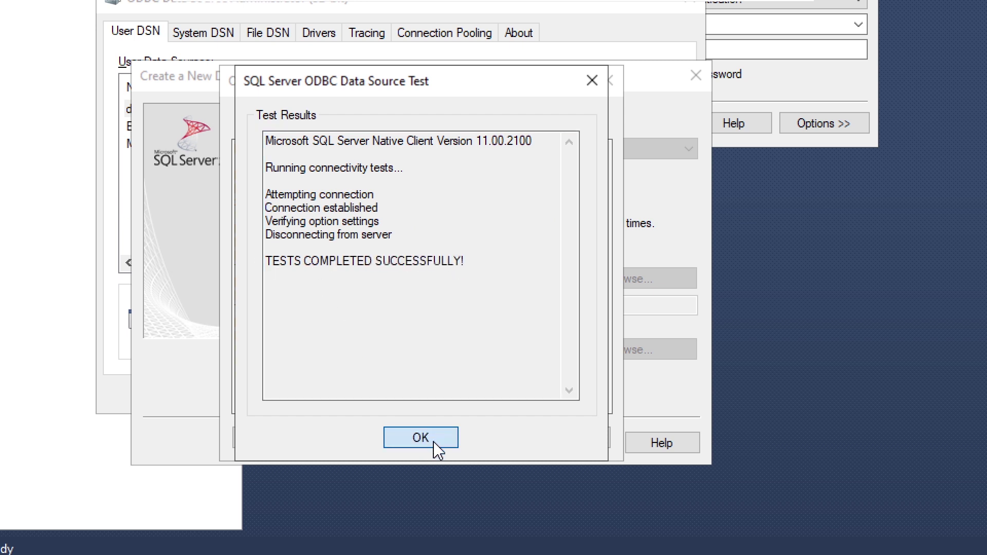
{"action": "left_click", "coordinate": [481, 440]}
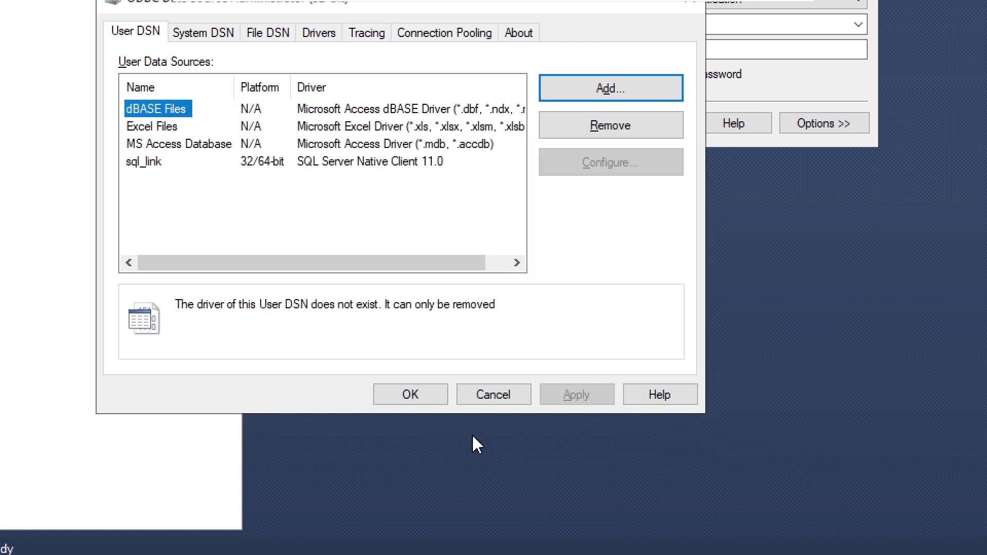
Step: Close the ODBC administrator, dismiss the SSMS Connect dialog, and maximise Access
{"action": "left_click", "coordinate": [389, 392]}
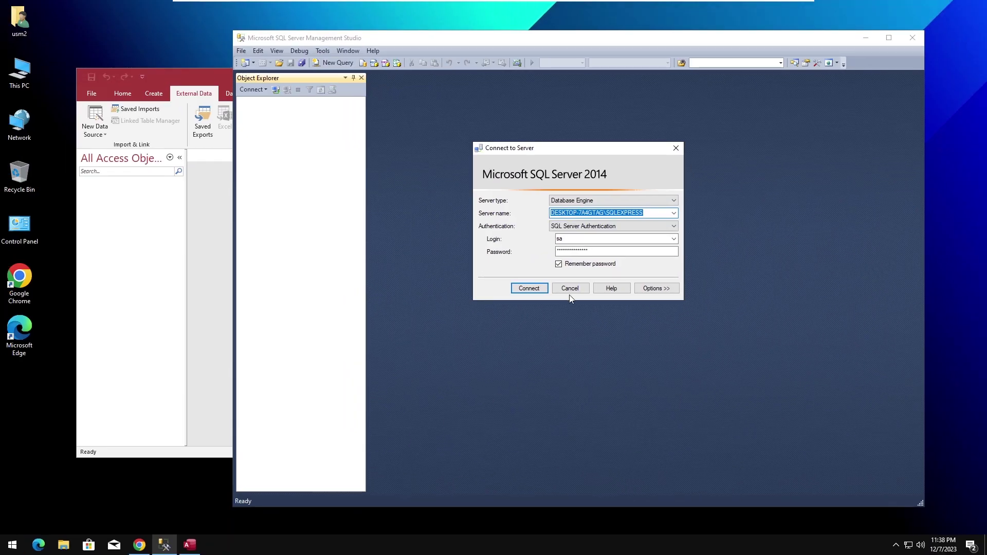
{"action": "left_click", "coordinate": [572, 291]}
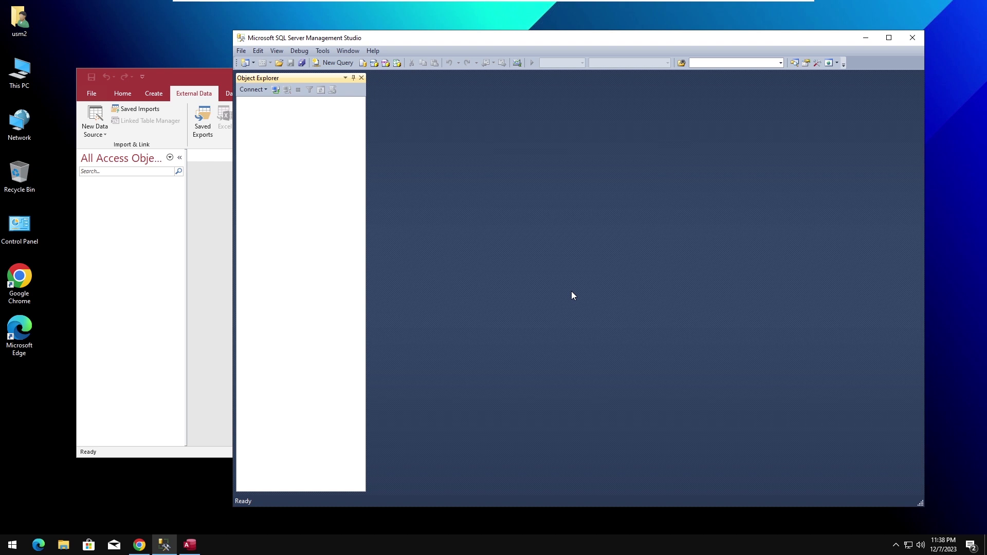
{"action": "left_click", "coordinate": [136, 250]}
{"action": "double_click", "coordinate": [222, 77]}
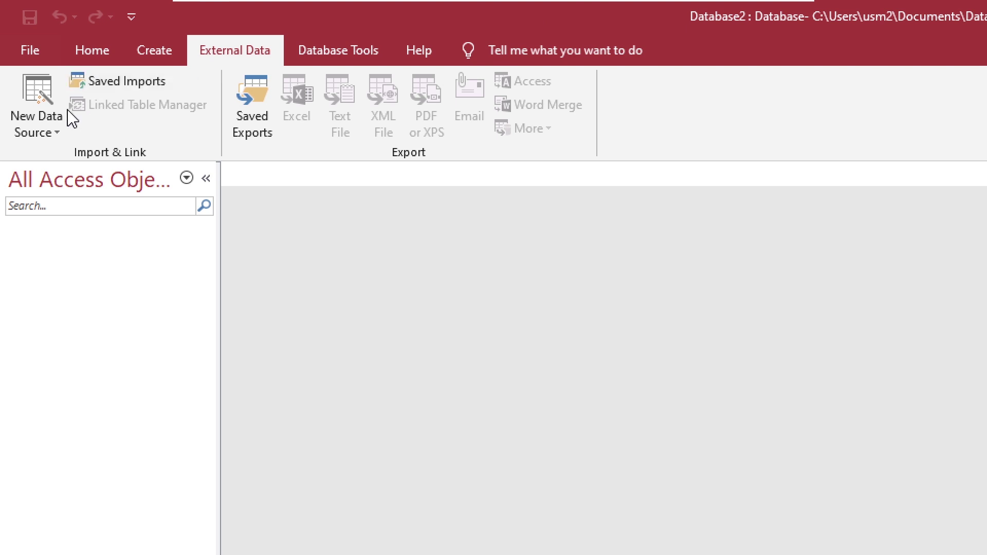
Step: Link to an ODBC database through the machine data source sql_link and log in
{"action": "left_click", "coordinate": [60, 123]}
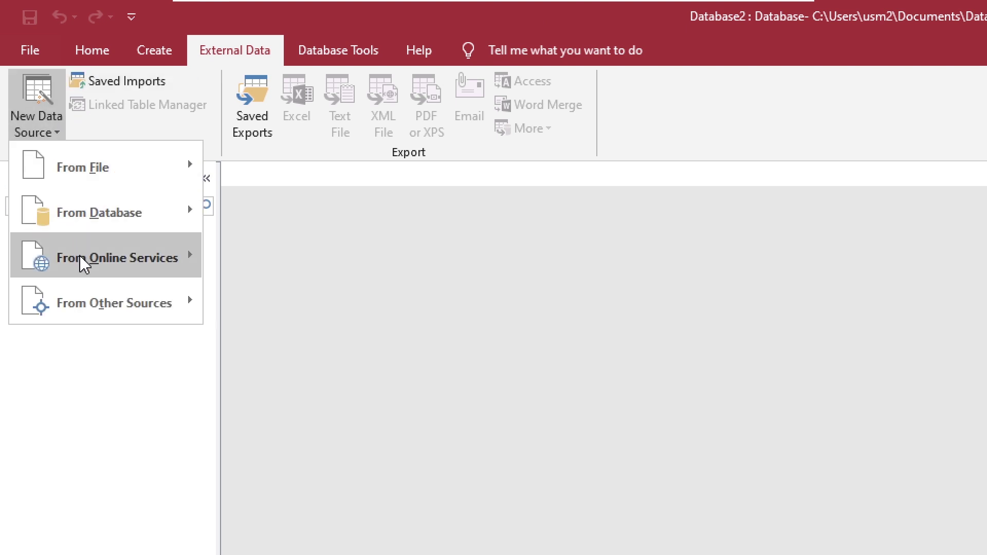
{"action": "mouse_move", "coordinate": [106, 304]}
{"action": "left_click", "coordinate": [271, 324]}
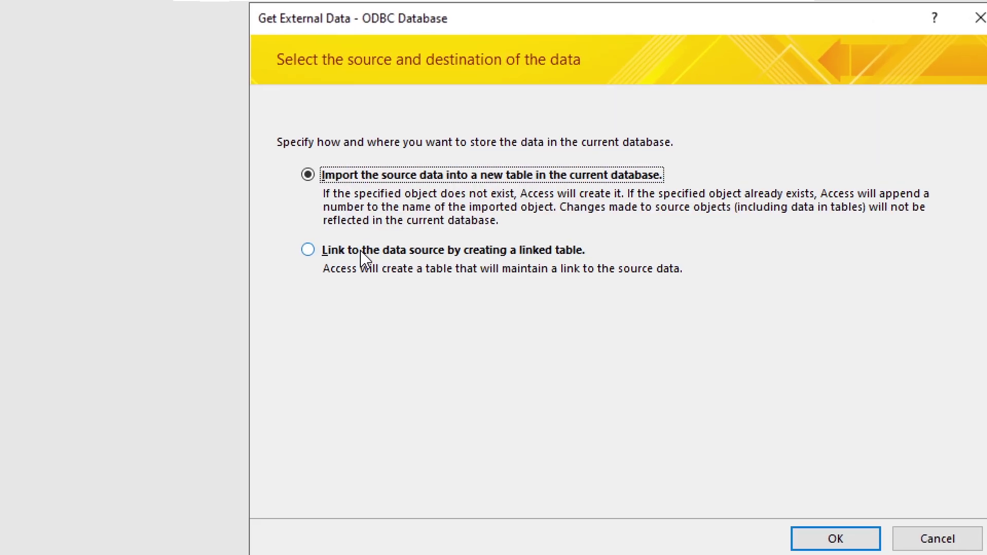
{"action": "left_click", "coordinate": [360, 252]}
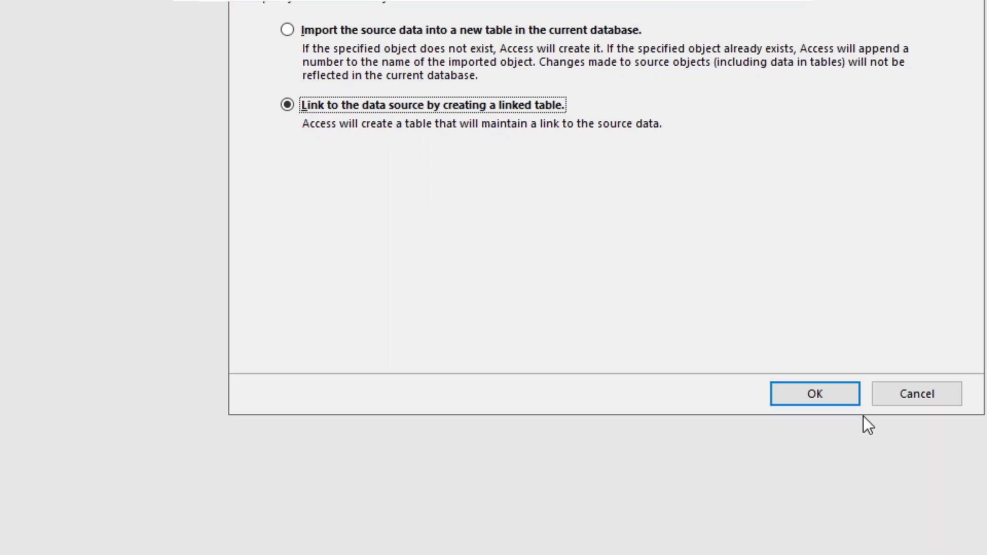
{"action": "left_click", "coordinate": [856, 408]}
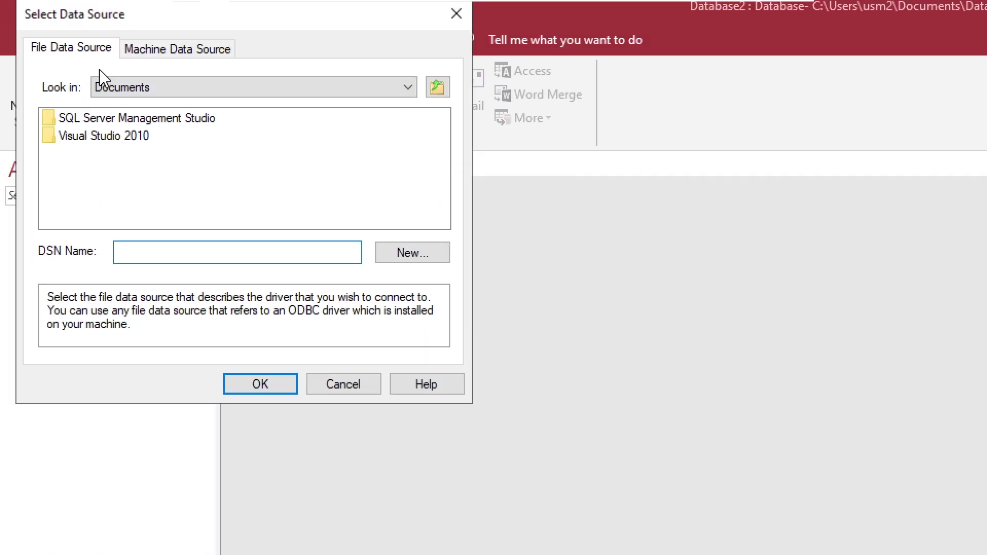
{"action": "left_click", "coordinate": [168, 66]}
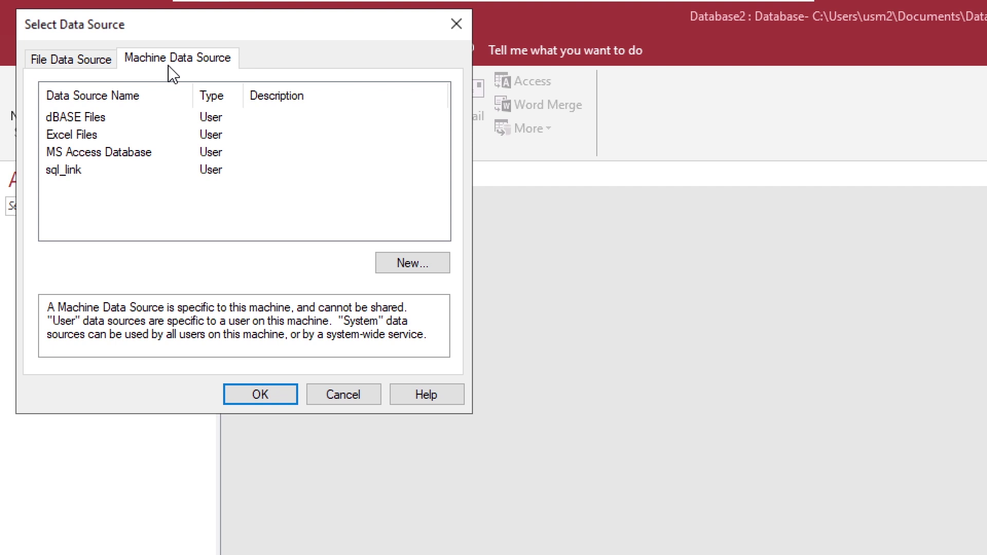
{"action": "left_click", "coordinate": [63, 173]}
{"action": "left_click", "coordinate": [264, 402]}
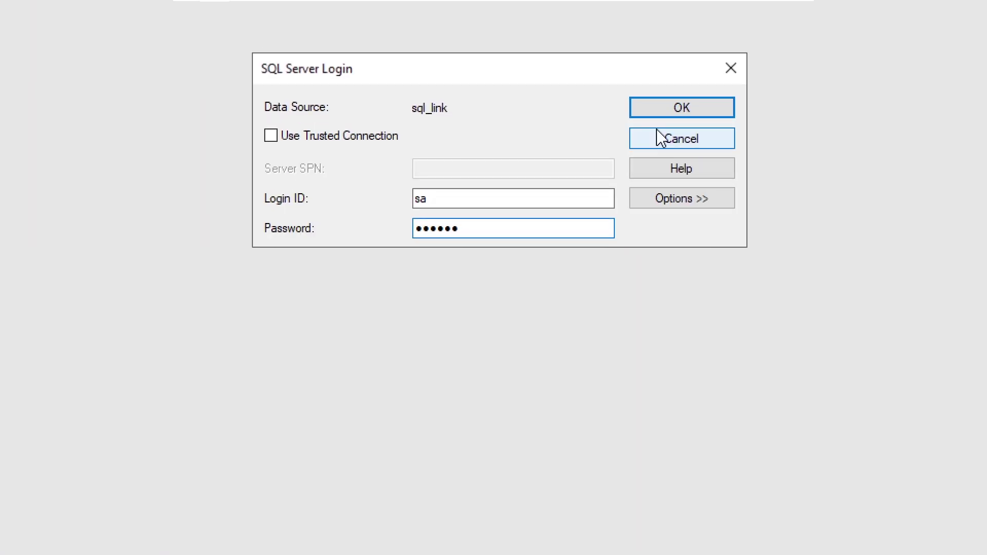
{"action": "left_click", "coordinate": [583, 162]}
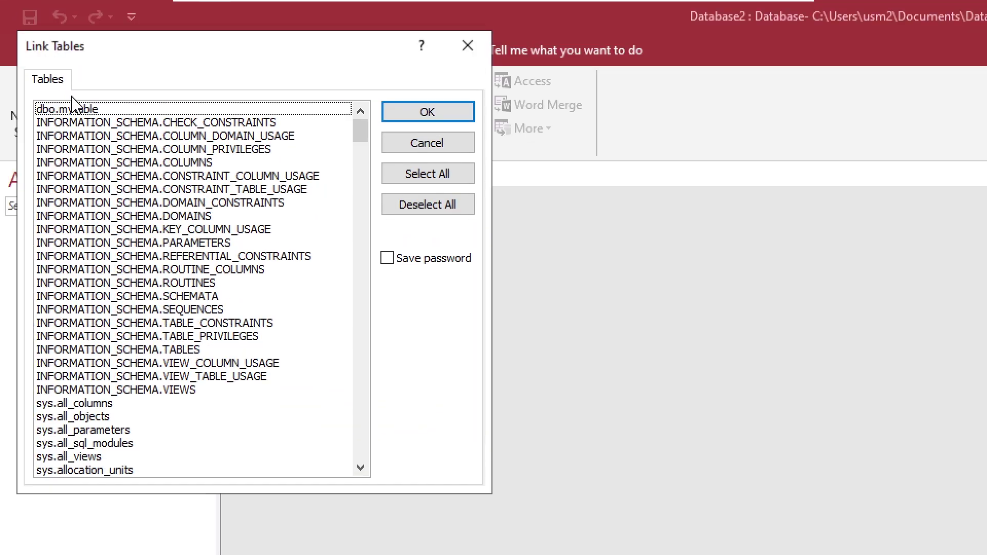
Step: Link dbo.mytable into Access with its password saved
{"action": "left_click", "coordinate": [39, 55]}
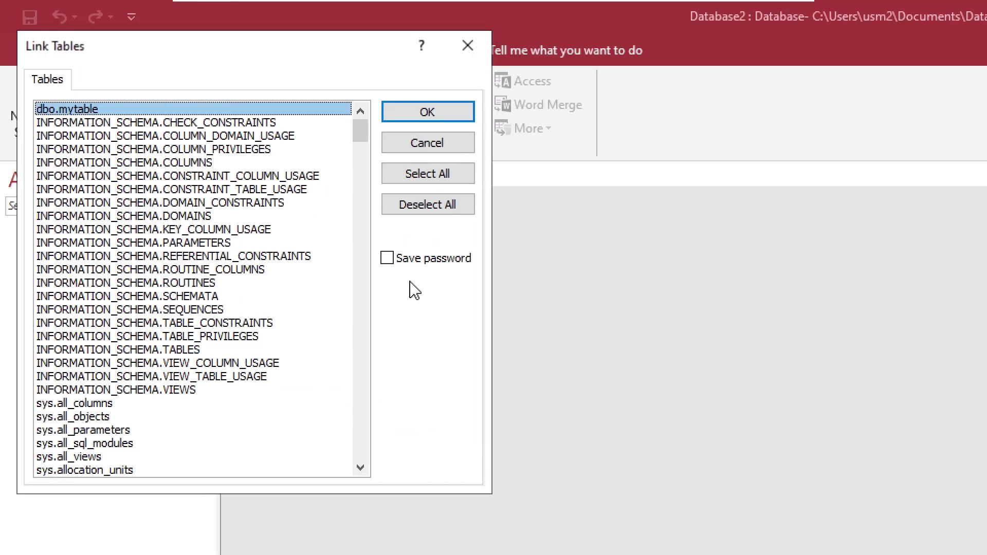
{"action": "left_click", "coordinate": [387, 259]}
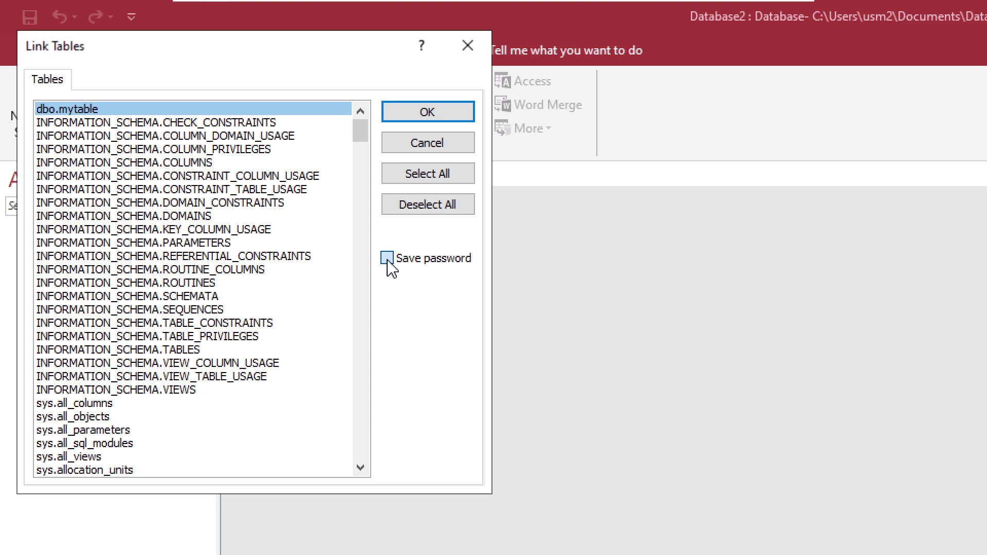
{"action": "left_click", "coordinate": [439, 113]}
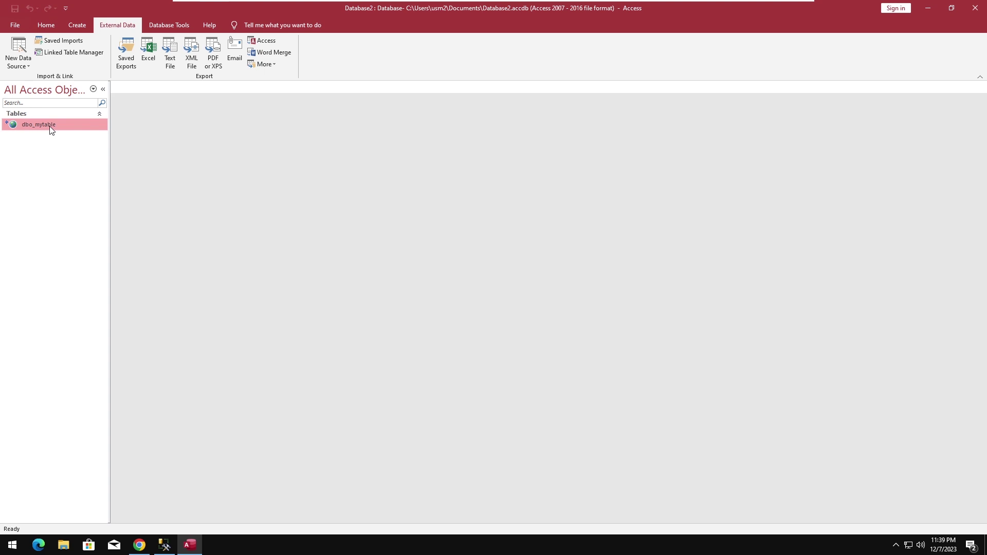
Step: Open the dbo_mytable datasheet and step through the first record
{"action": "double_click", "coordinate": [51, 125]}
{"action": "left_click", "coordinate": [211, 110]}
{"action": "key", "text": "Tab"}
{"action": "key", "text": "Tab"}
{"action": "key", "text": "Tab"}
{"action": "key", "text": "Tab"}
{"action": "key", "text": "Tab"}
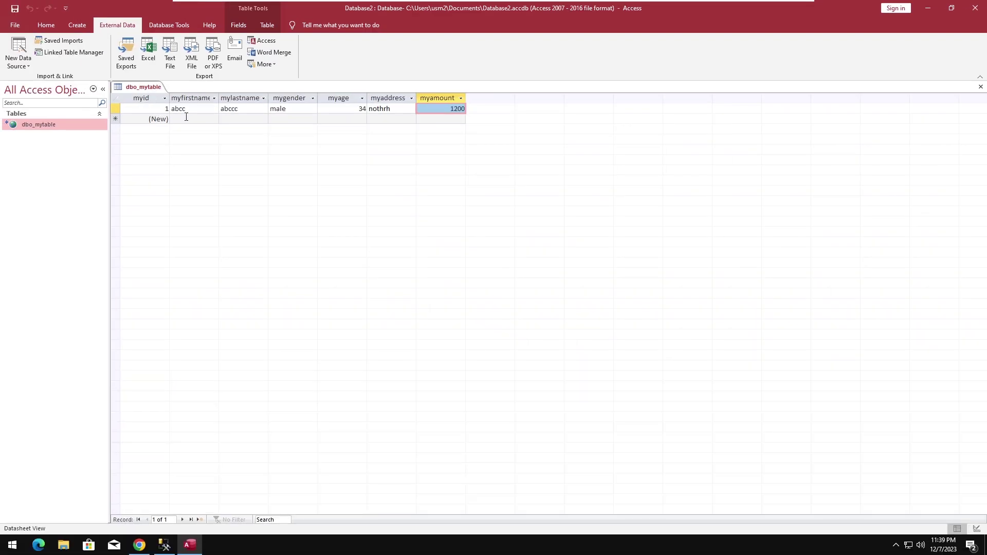
Step: Add a new record: abc2, accc, female, 35, south, 130
{"action": "left_click", "coordinate": [187, 116]}
{"action": "type", "text": "abc"}
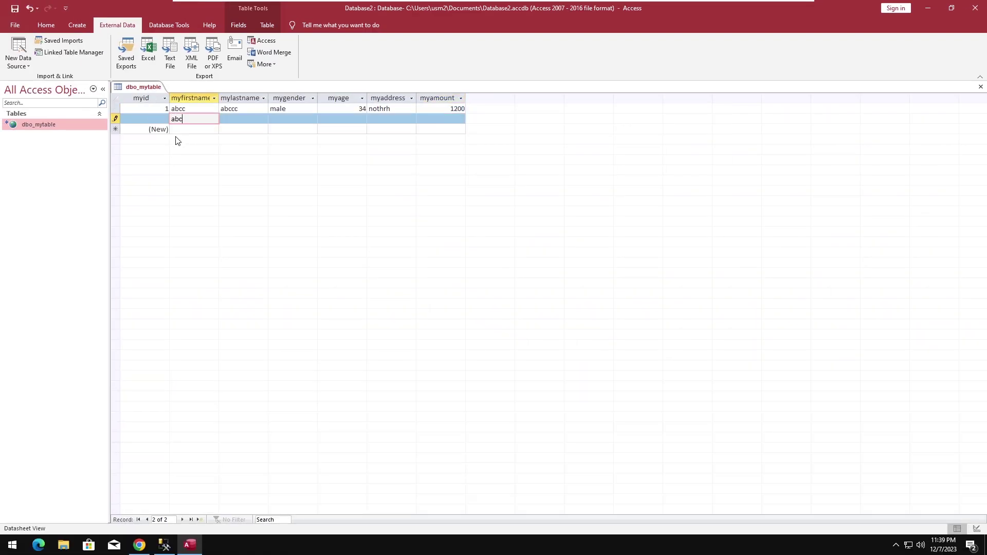
{"action": "type", "text": "2"}
{"action": "key", "text": "Tab"}
{"action": "key", "text": "Tab"}
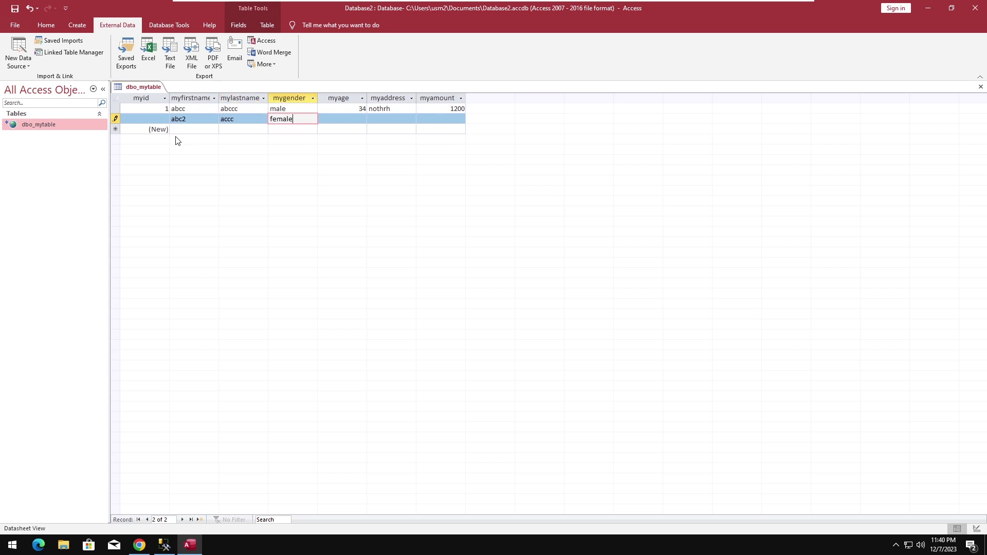
{"action": "key", "text": "Tab"}
{"action": "key", "text": "Tab"}
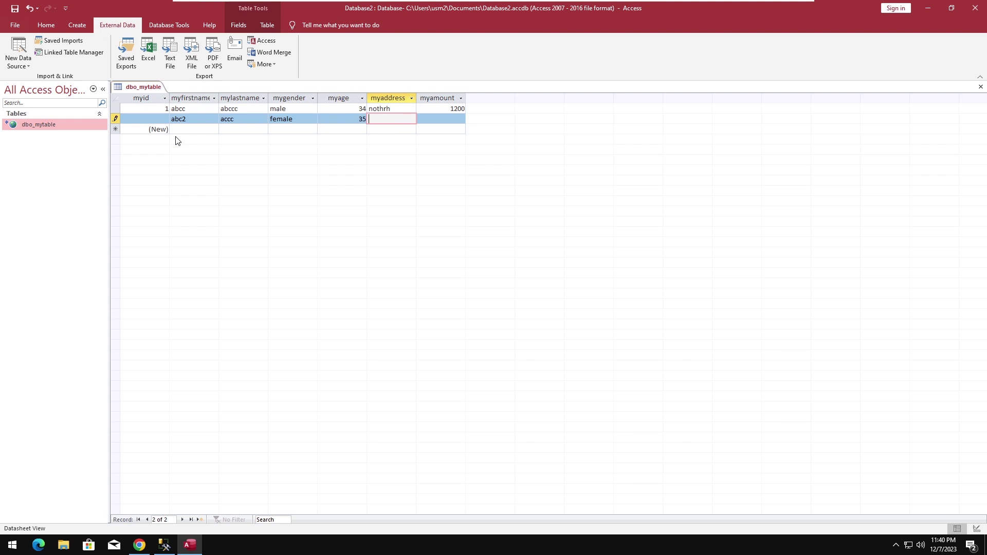
{"action": "type", "text": "south"}
{"action": "key", "text": "Tab"}
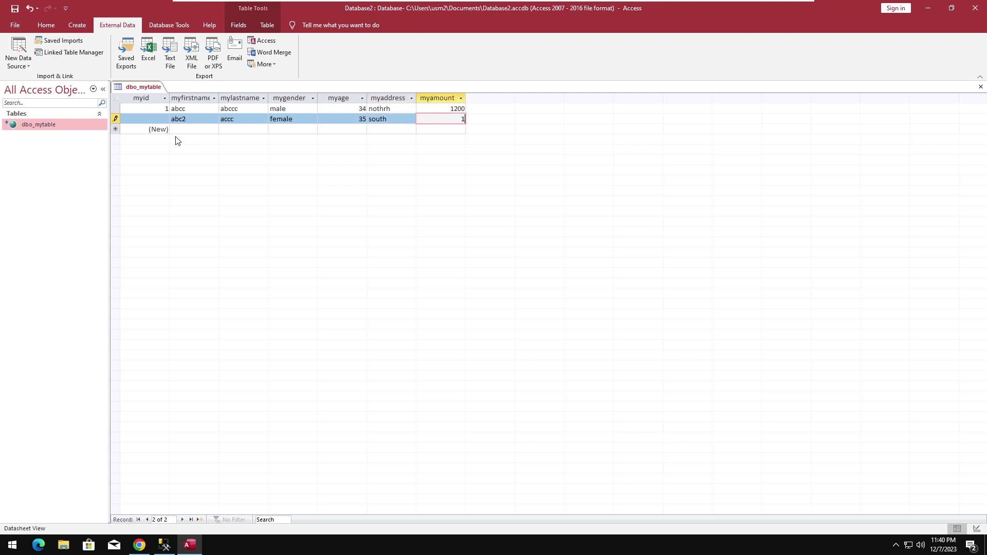
{"action": "key", "text": "Tab"}
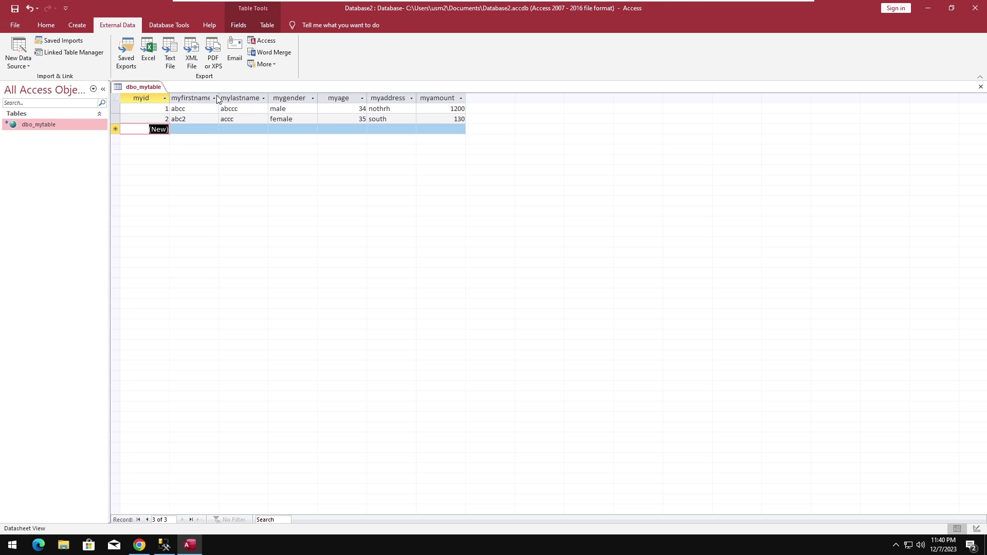
{"action": "left_click_drag", "start_coordinate": [422, 7], "coordinate": [419, 163]}
Step: Connect to the local SQL Server and expand myDB's Tables
{"action": "left_click", "coordinate": [427, 51]}
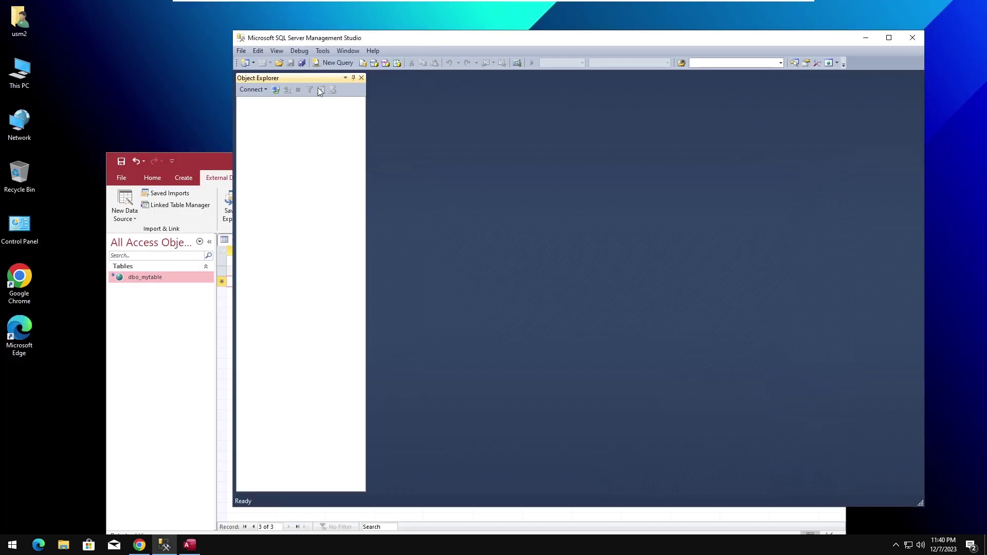
{"action": "left_click", "coordinate": [278, 89]}
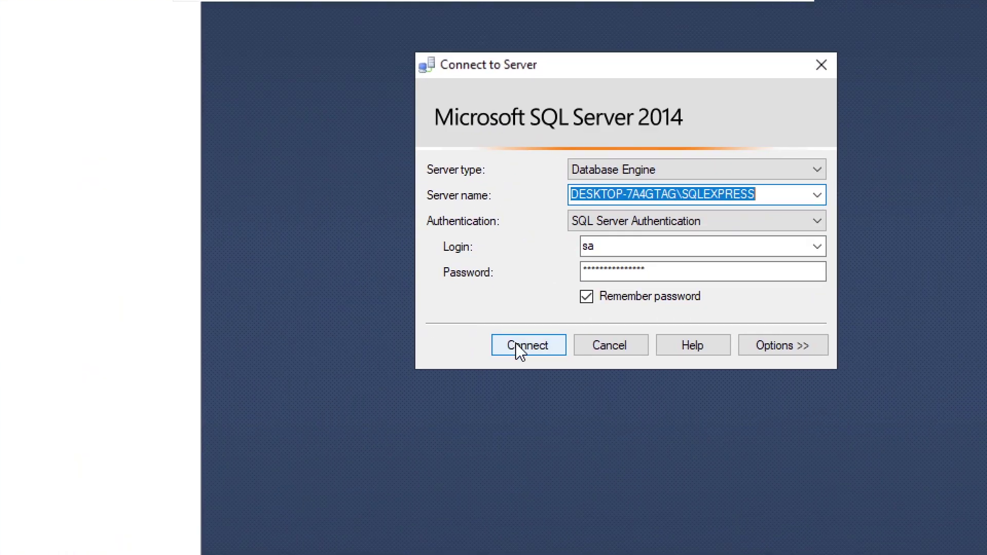
{"action": "left_click", "coordinate": [520, 353]}
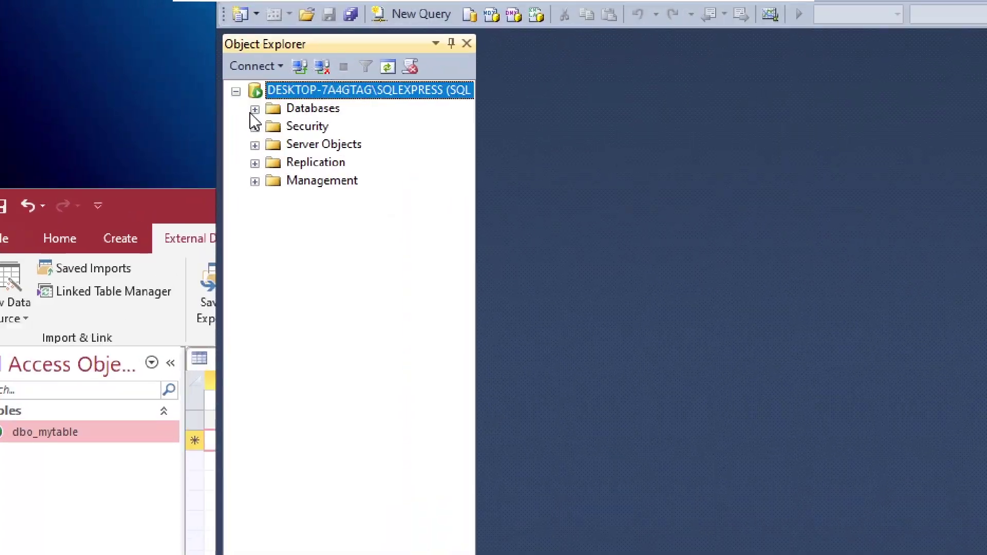
{"action": "left_click", "coordinate": [252, 111]}
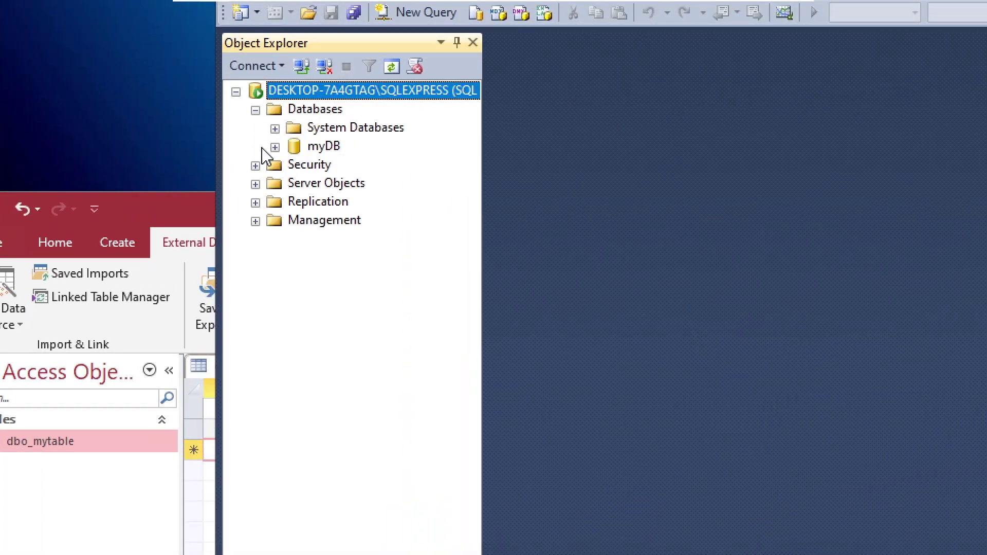
{"action": "left_click", "coordinate": [275, 148]}
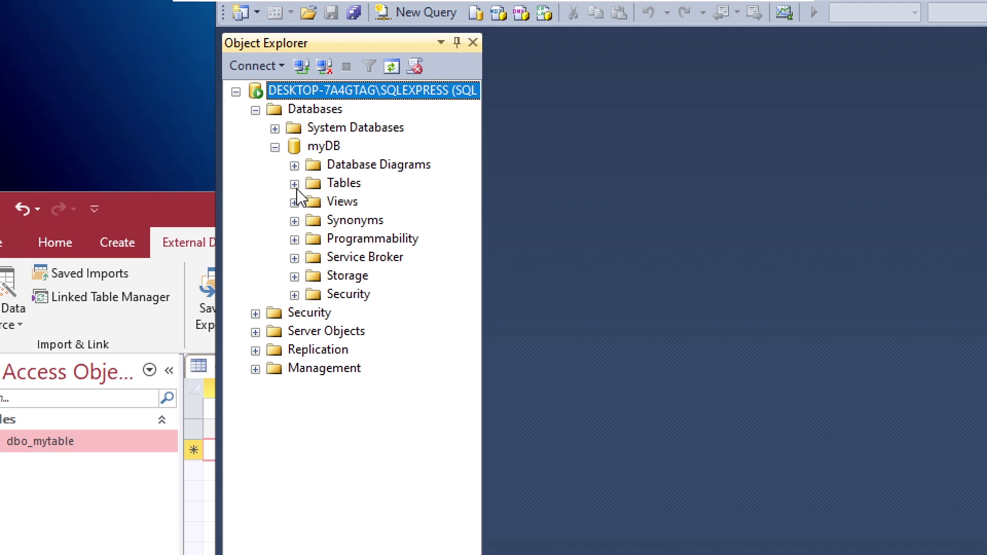
{"action": "left_click", "coordinate": [295, 185]}
Step: Run Select Top 1000 Rows on dbo.mytable and check the abc2 record's values
{"action": "left_click", "coordinate": [364, 246]}
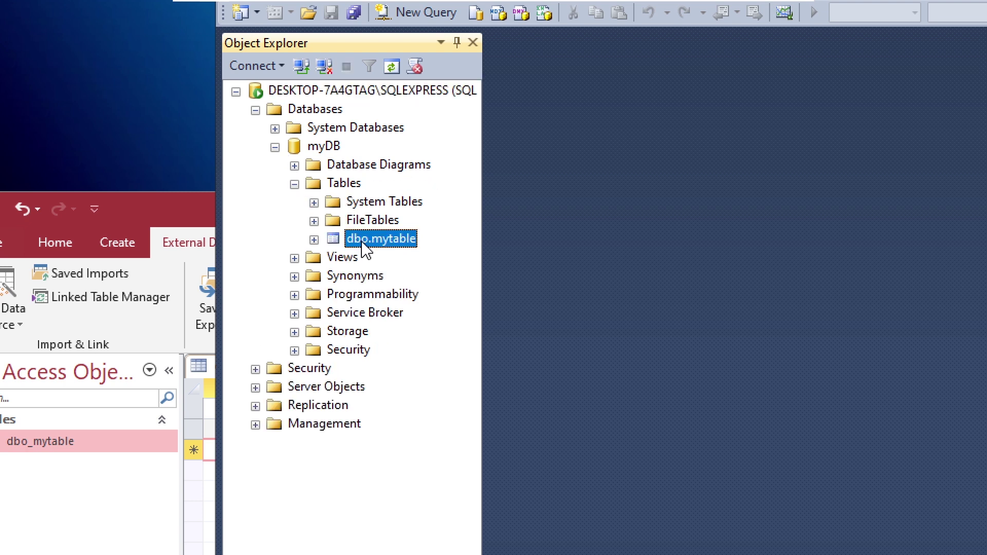
{"action": "right_click", "coordinate": [366, 251]}
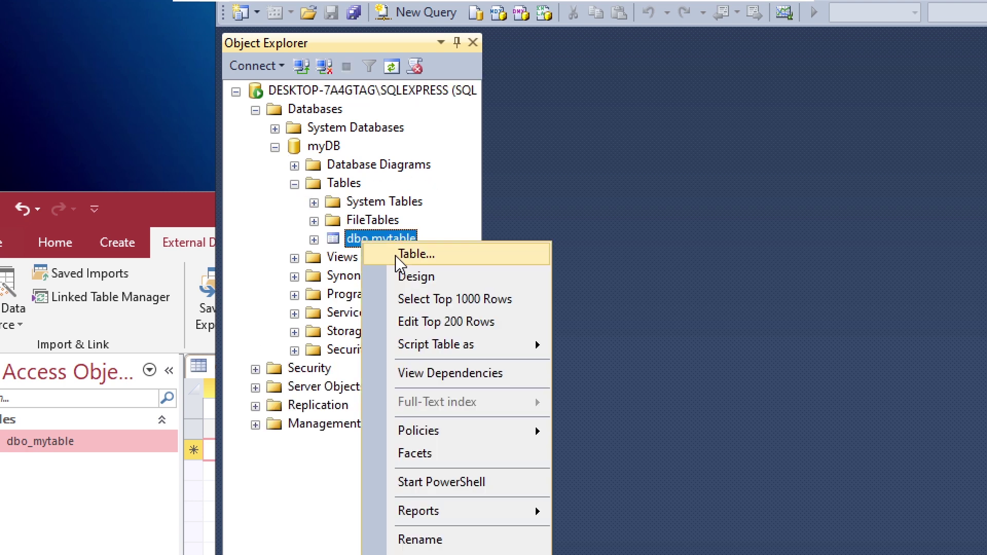
{"action": "left_click", "coordinate": [443, 299]}
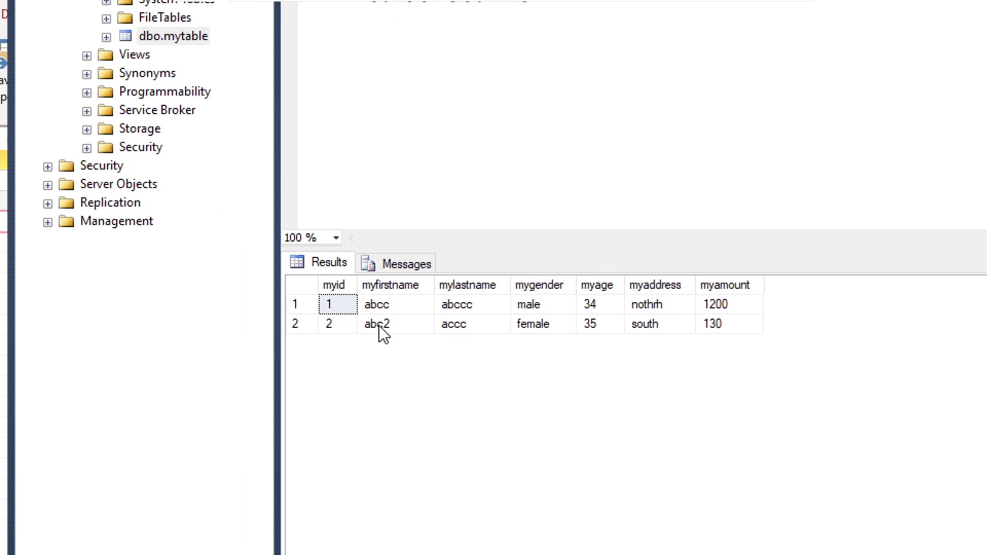
{"action": "left_click", "coordinate": [404, 329]}
{"action": "left_click", "coordinate": [469, 330]}
{"action": "left_click", "coordinate": [535, 329]}
{"action": "left_click", "coordinate": [599, 330]}
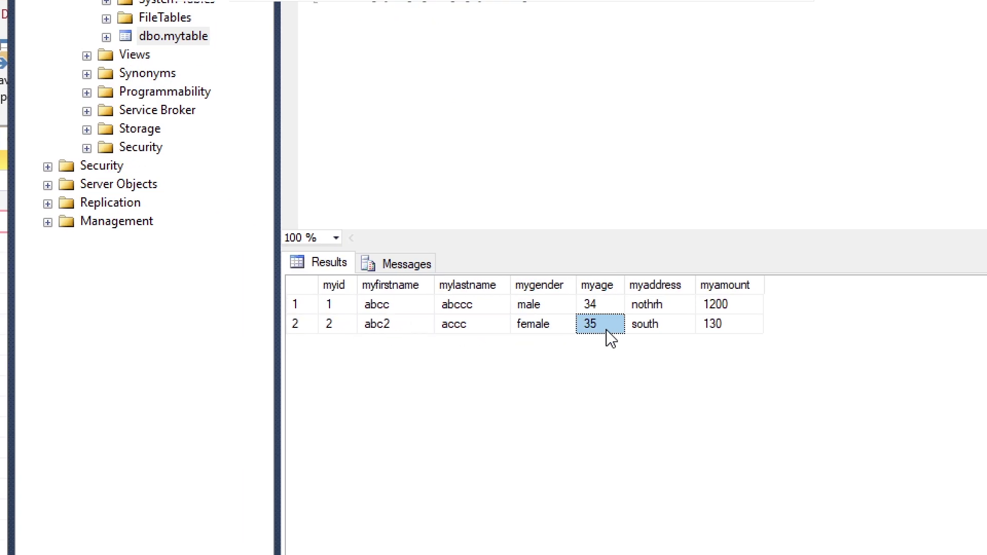
{"action": "left_click", "coordinate": [666, 331]}
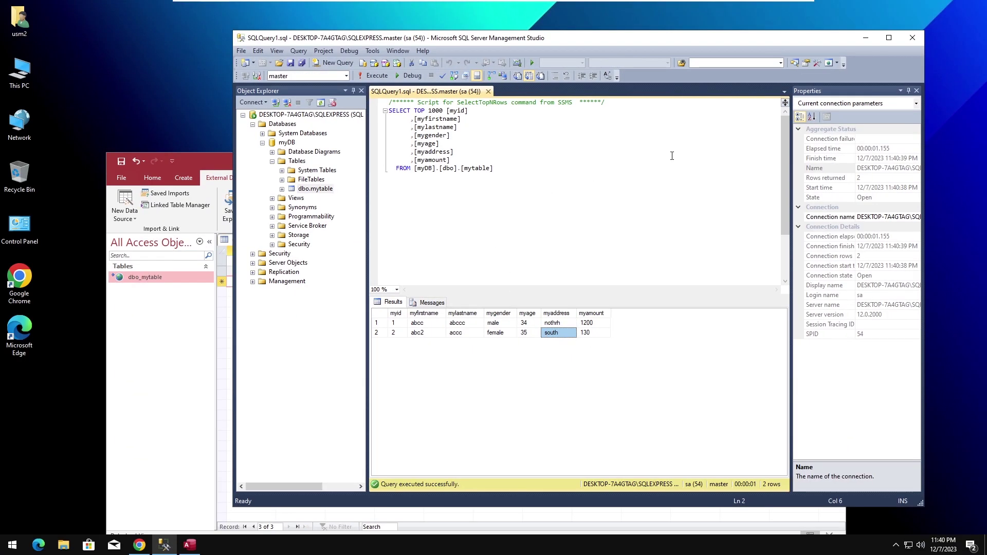
Step: Close the dbo_mytable datasheet and build a form with all its fields using the Form Wizard
{"action": "double_click", "coordinate": [201, 158]}
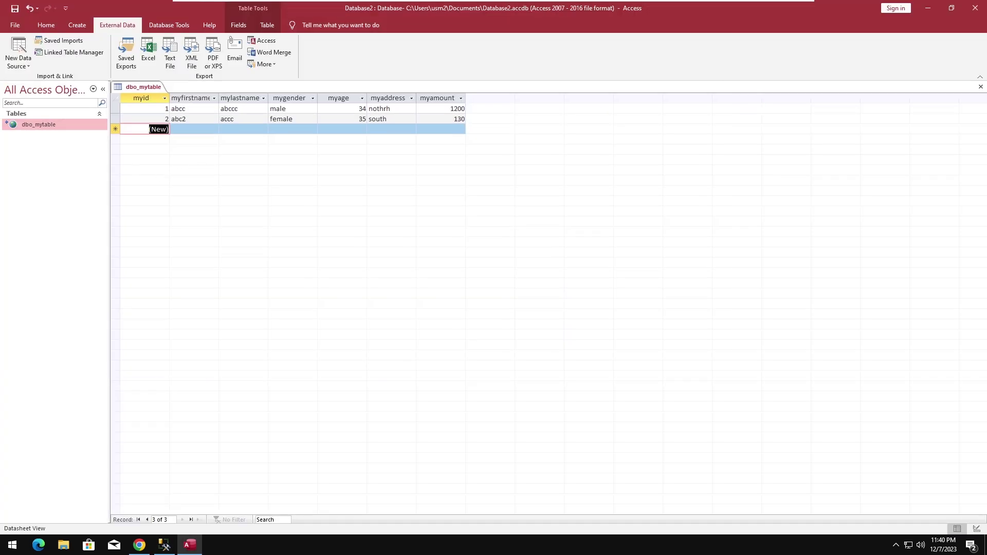
{"action": "right_click", "coordinate": [170, 82]}
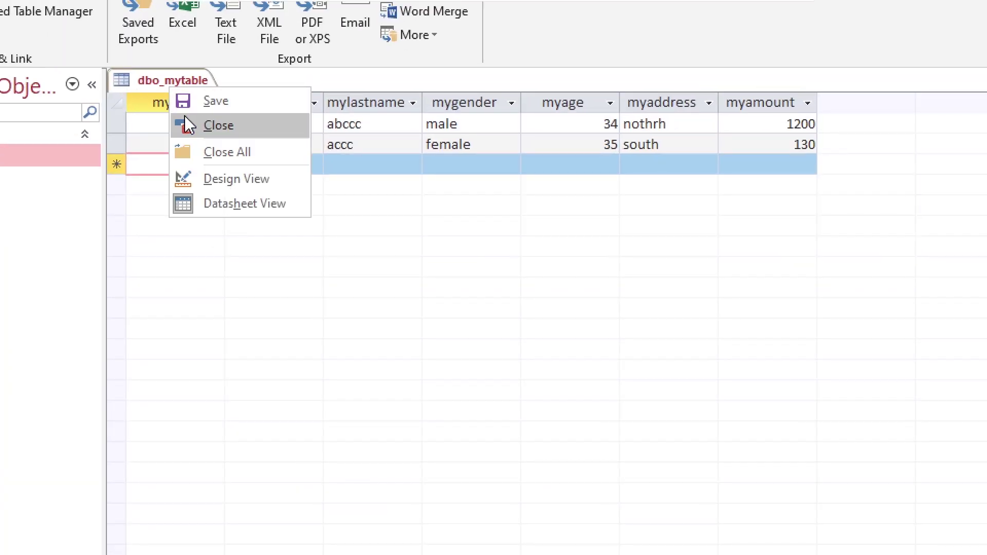
{"action": "left_click", "coordinate": [185, 125]}
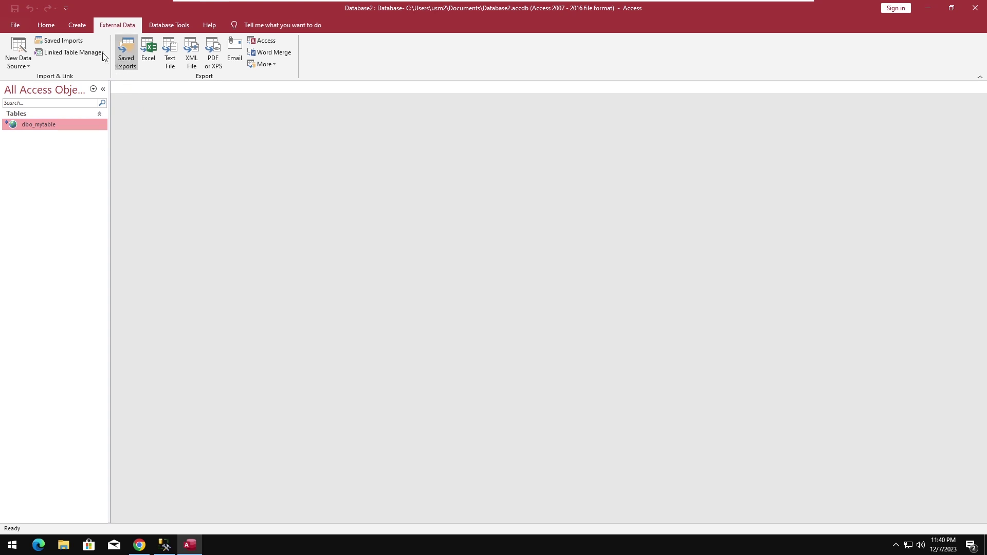
{"action": "left_click", "coordinate": [76, 25]}
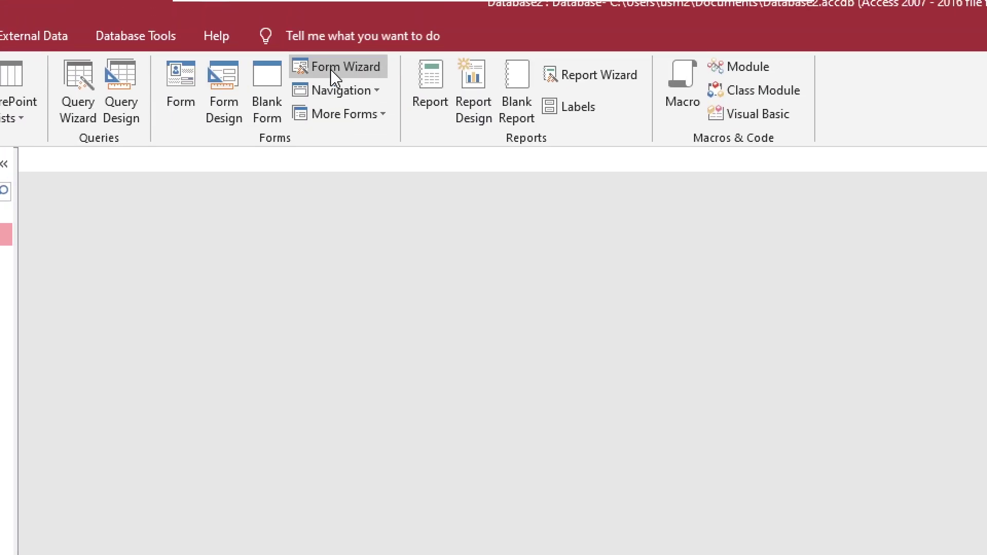
{"action": "left_click", "coordinate": [335, 77]}
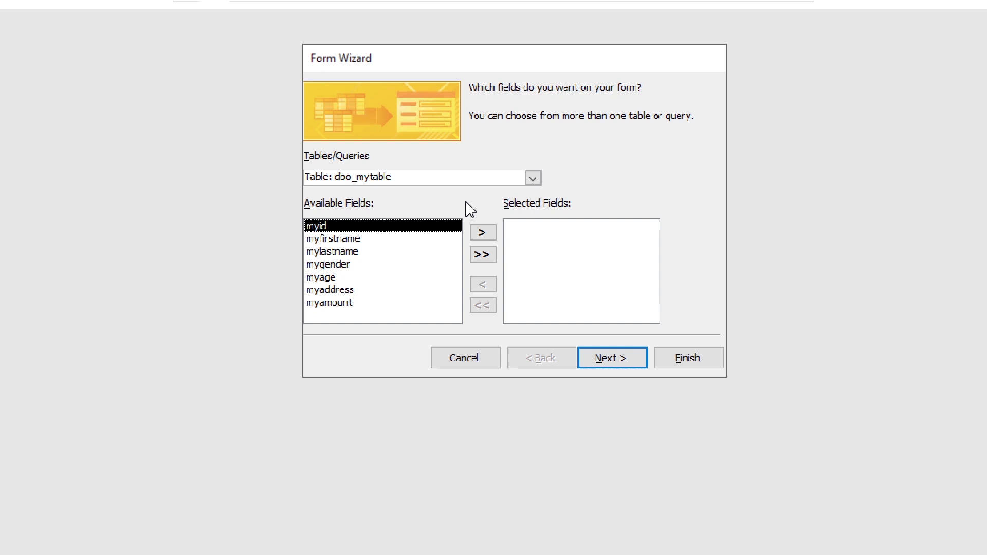
{"action": "left_click", "coordinate": [482, 255]}
{"action": "left_click", "coordinate": [598, 359]}
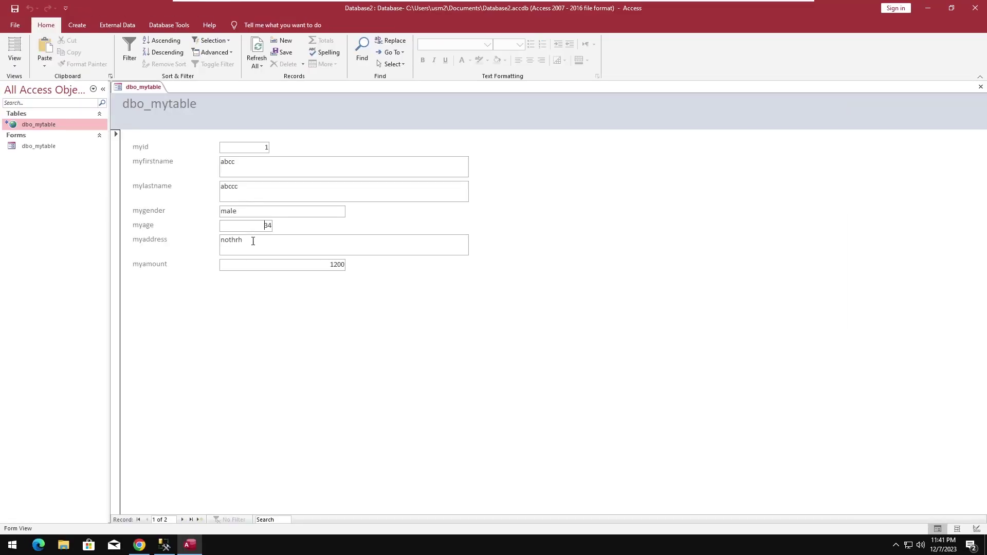
Step: Add a third record, abc3record, male, 50, through the new form and save it
{"action": "left_click", "coordinate": [183, 520]}
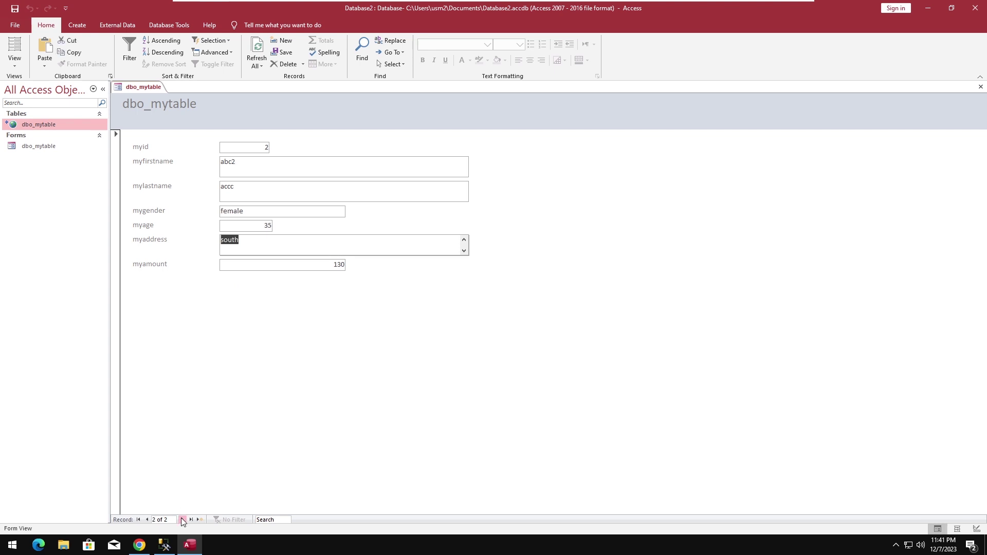
{"action": "left_click", "coordinate": [182, 520]}
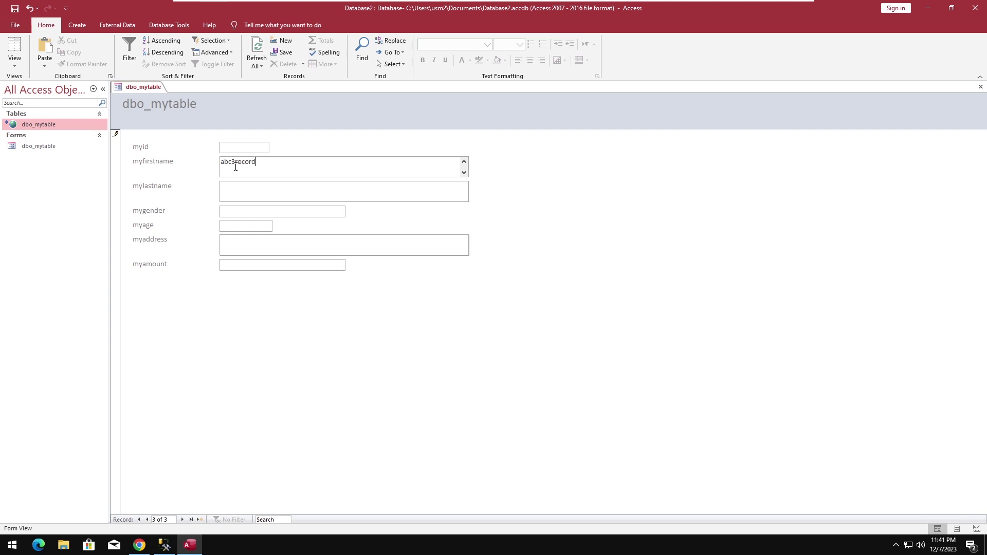
{"action": "key", "text": "Tab"}
{"action": "type", "text": "sd"}
{"action": "key", "text": "Tab"}
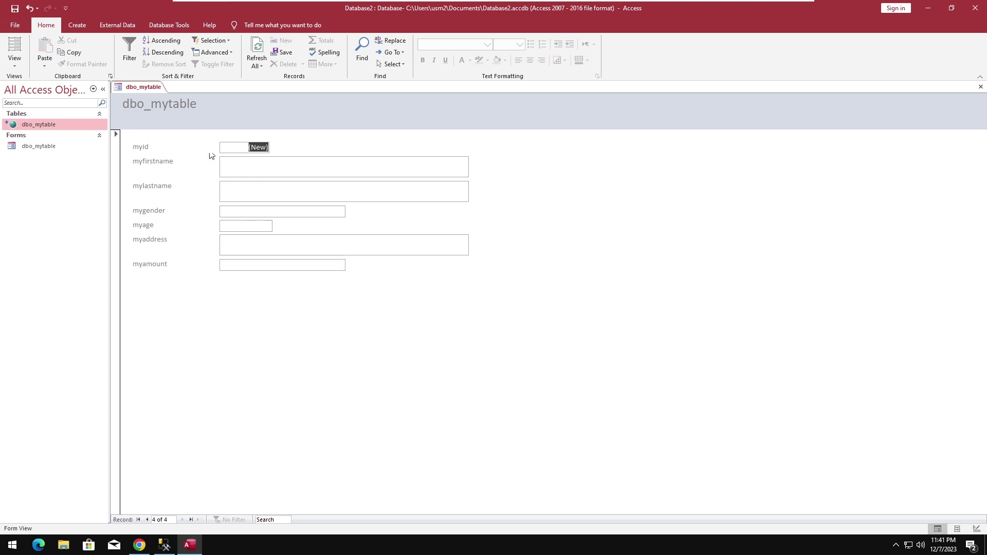
{"action": "double_click", "coordinate": [214, 6]}
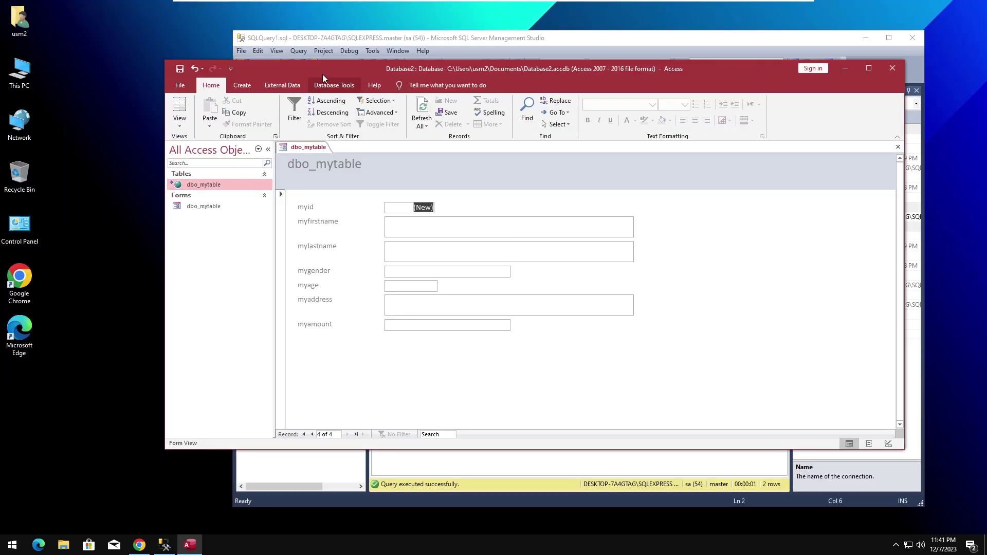
Step: Rerun the dbo.mytable query in SSMS and check the new abc3record row (sdf, 400)
{"action": "left_click_drag", "start_coordinate": [322, 75], "coordinate": [399, 124]}
{"action": "left_click", "coordinate": [391, 41]}
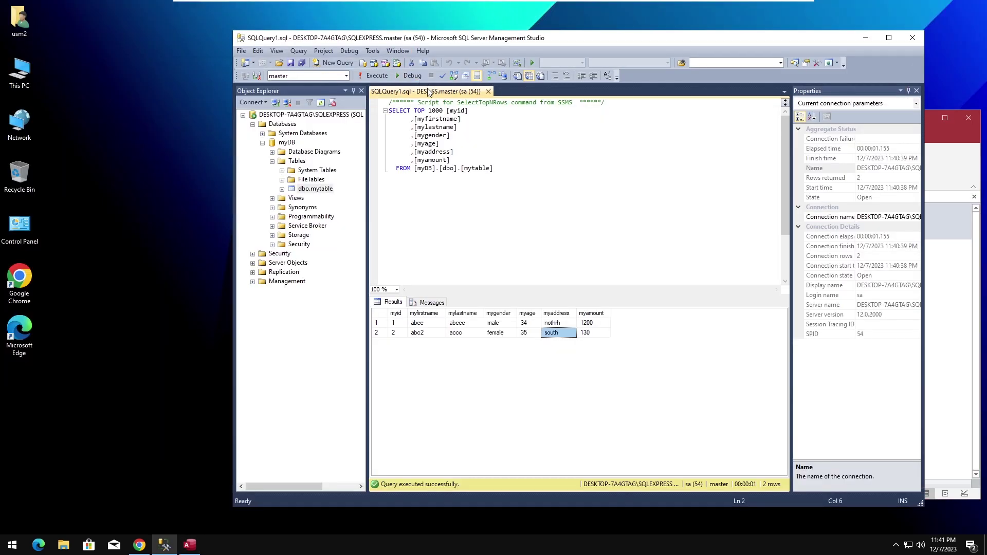
{"action": "key", "text": "F5"}
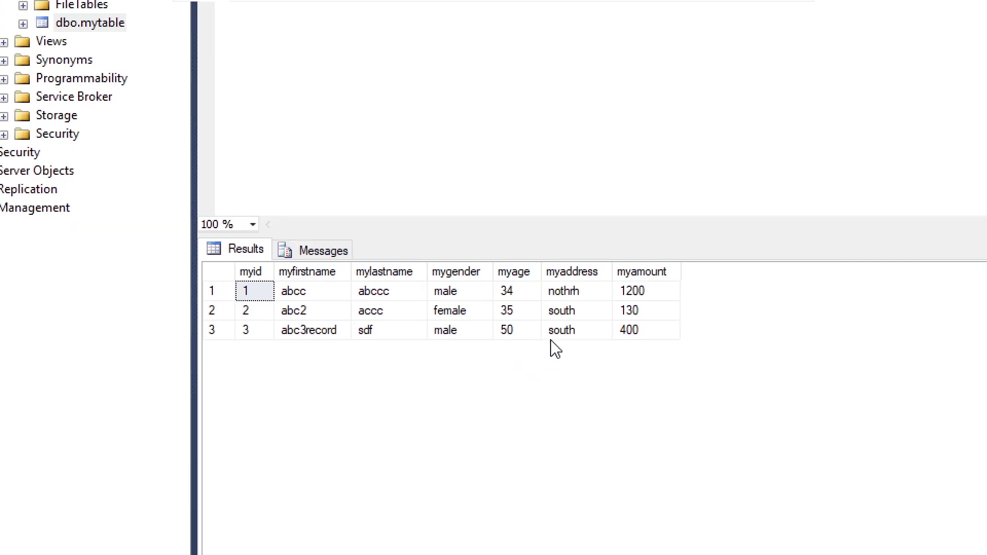
{"action": "left_click", "coordinate": [546, 344]}
{"action": "left_click", "coordinate": [499, 343]}
{"action": "left_click", "coordinate": [401, 335]}
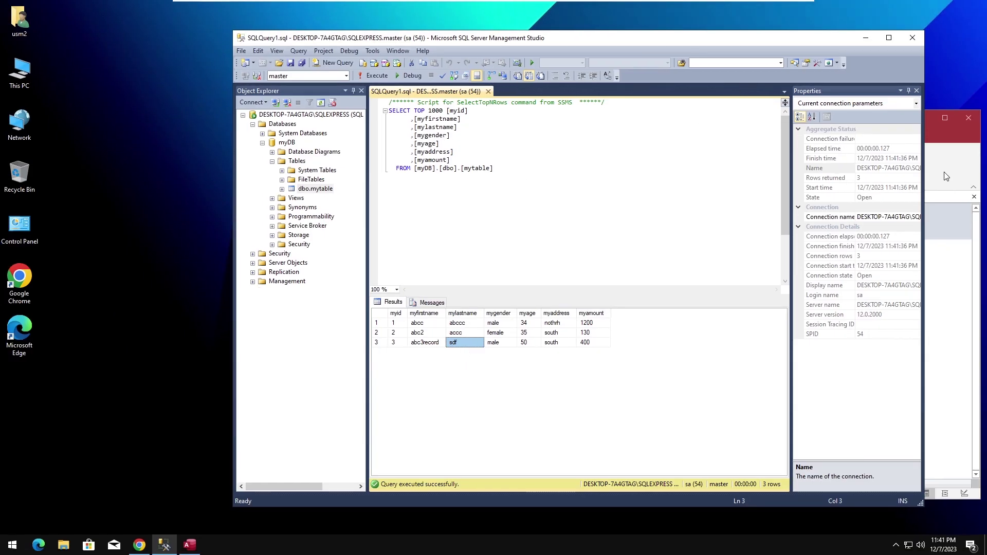
{"action": "left_click", "coordinate": [947, 176]}
{"action": "double_click", "coordinate": [748, 116]}
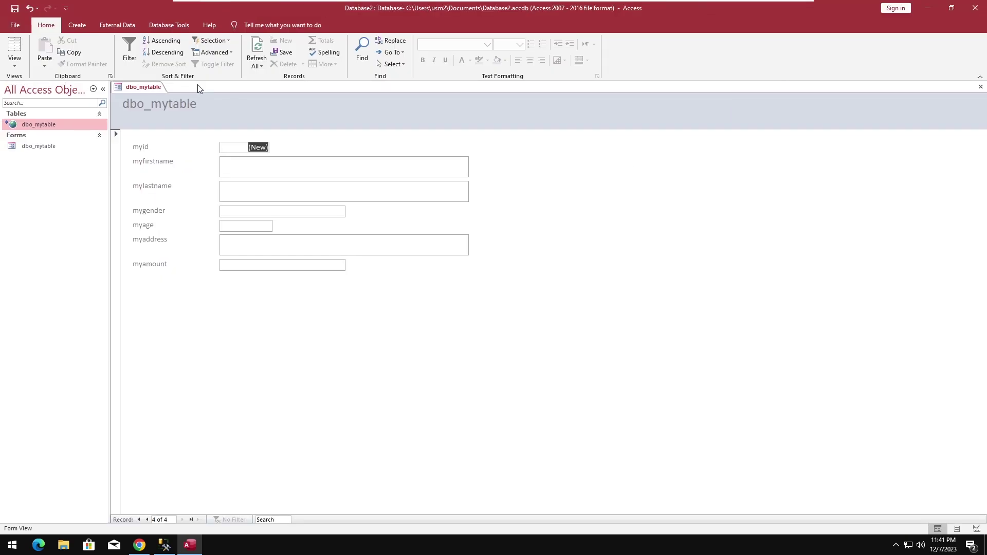